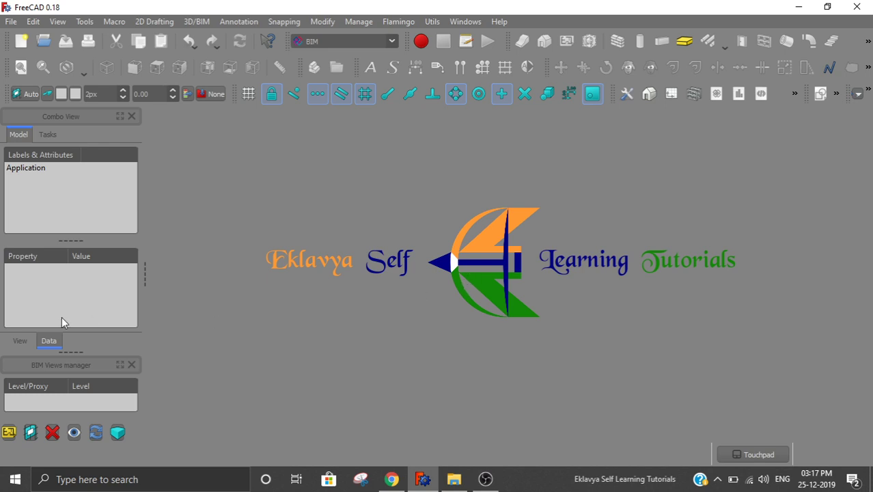
# Create a new empty document, show the grid in the 3D view, then close the document
pyautogui.click(22, 42)
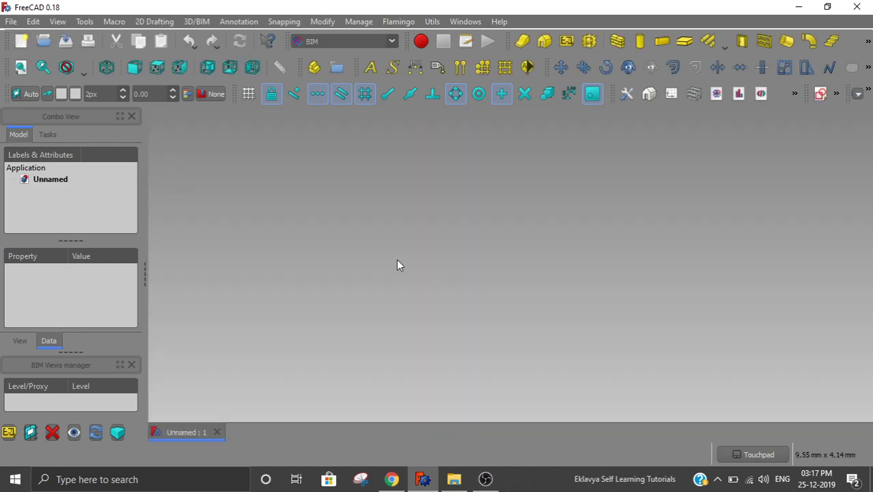
pyautogui.click(242, 95)
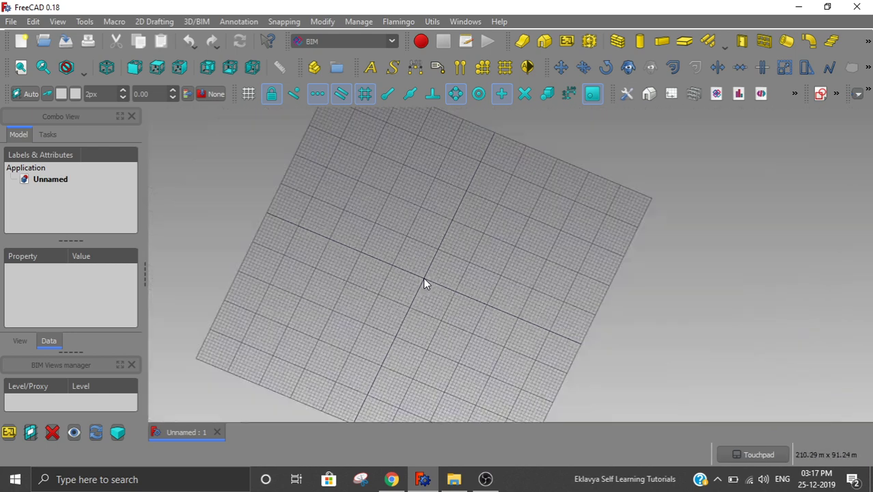
pyautogui.keyDown('alt'); pyautogui.moveTo(418, 283); pyautogui.dragTo(468, 255); pyautogui.keyUp('alt')
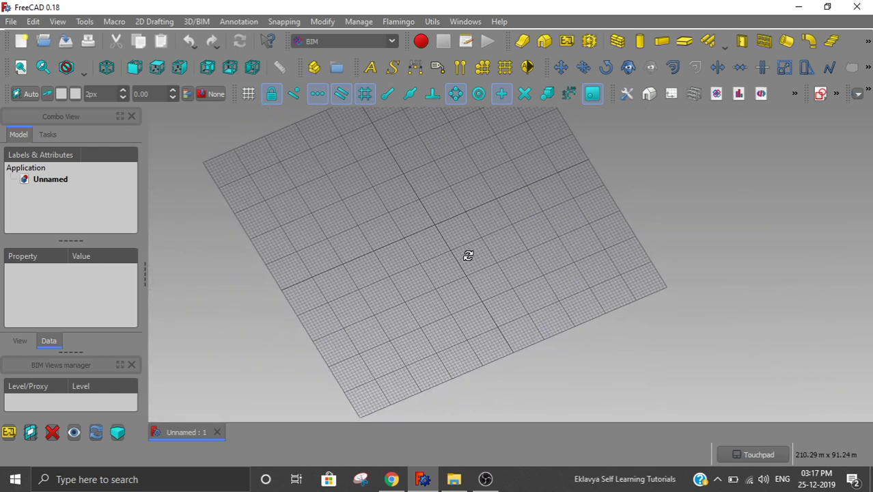
pyautogui.click(216, 434)
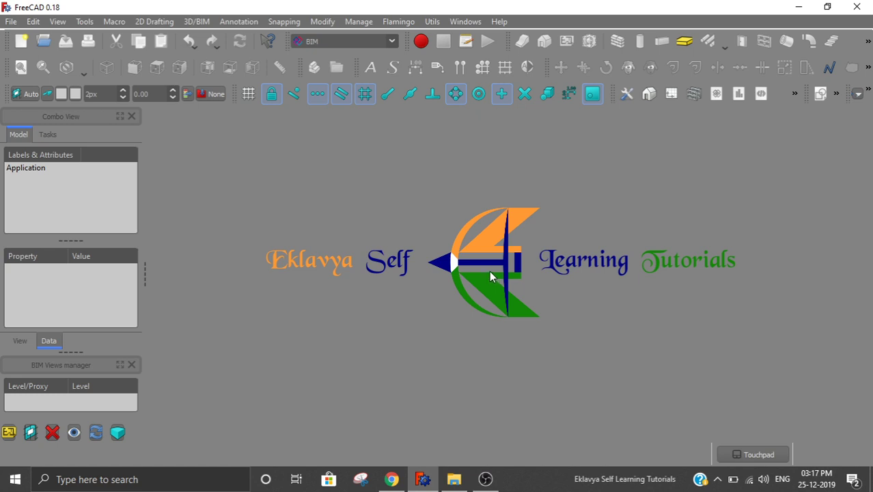
# In Preferences, set the style sheet to 'No style sheet' and apply it
pyautogui.click(38, 23)
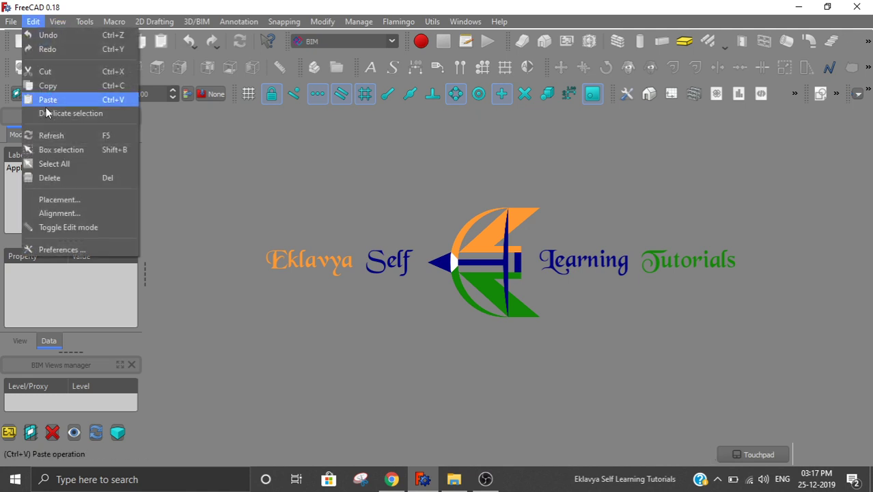
pyautogui.click(54, 250)
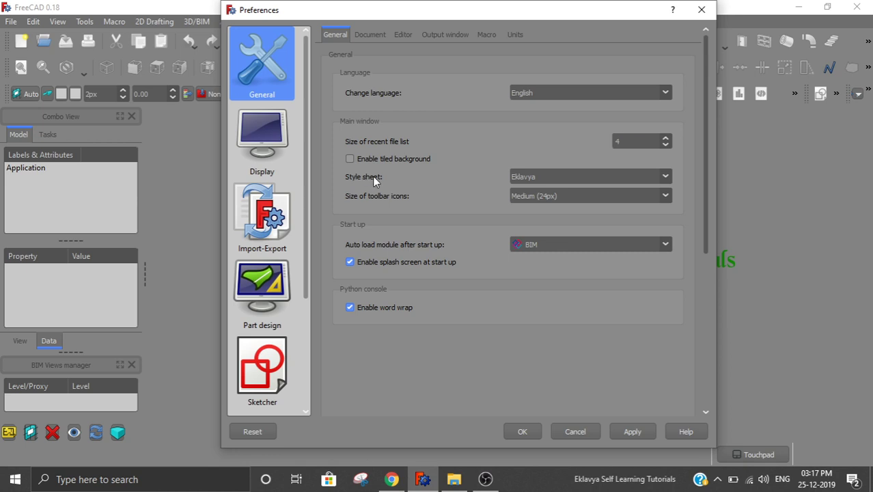
pyautogui.click(666, 177)
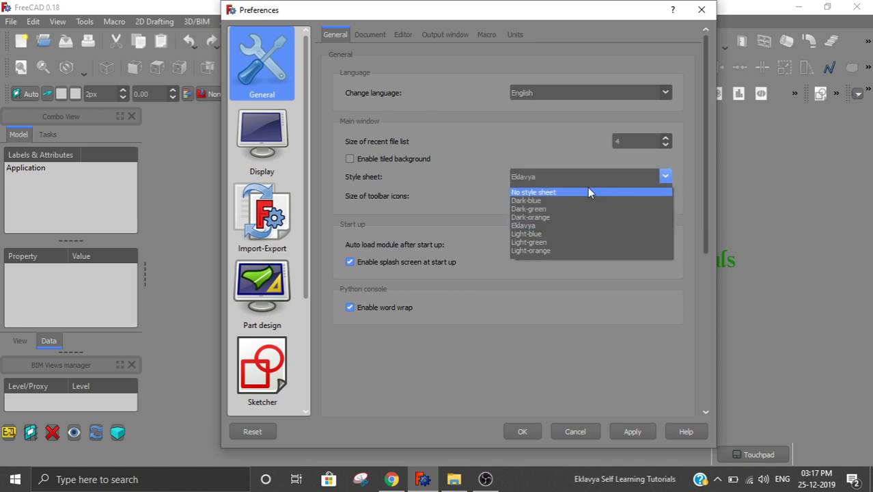
pyautogui.press('Escape')
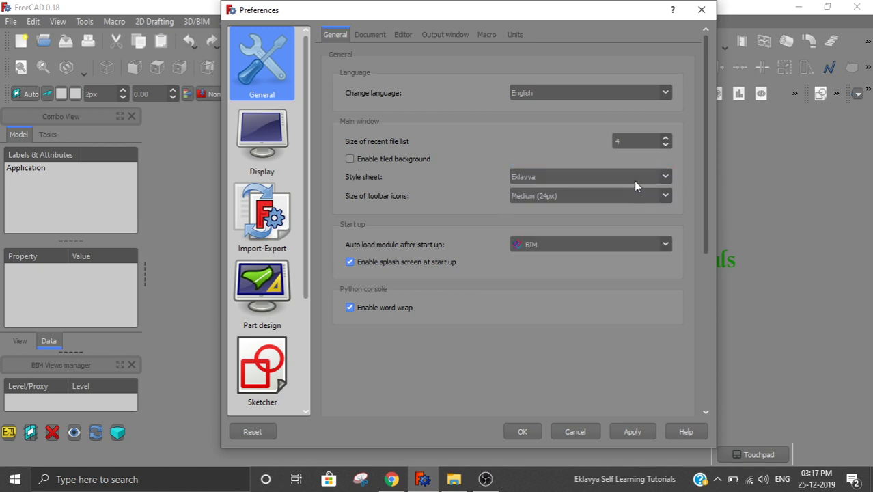
pyautogui.click(634, 180)
pyautogui.click(574, 189)
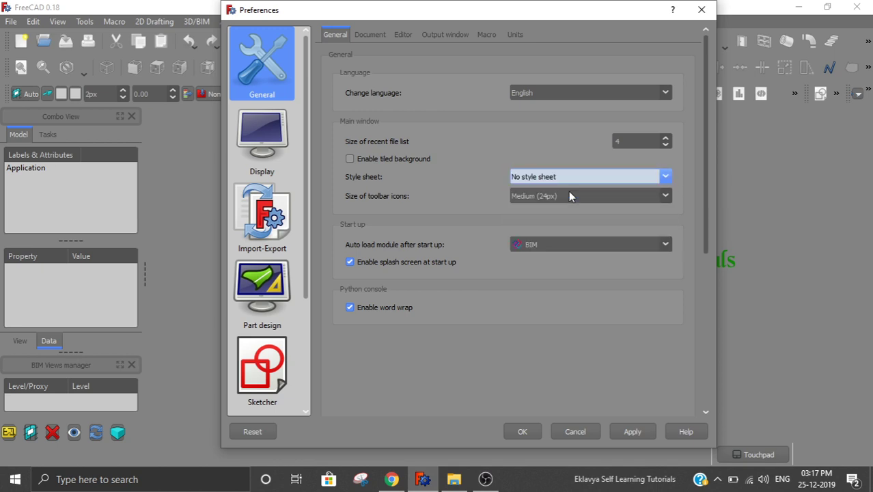
pyautogui.click(644, 434)
pyautogui.moveTo(520, 12); pyautogui.dragTo(362, 38)
# Apply the Dark-blue style sheet and view the result
pyautogui.click(410, 183)
pyautogui.click(378, 202)
pyautogui.click(482, 451)
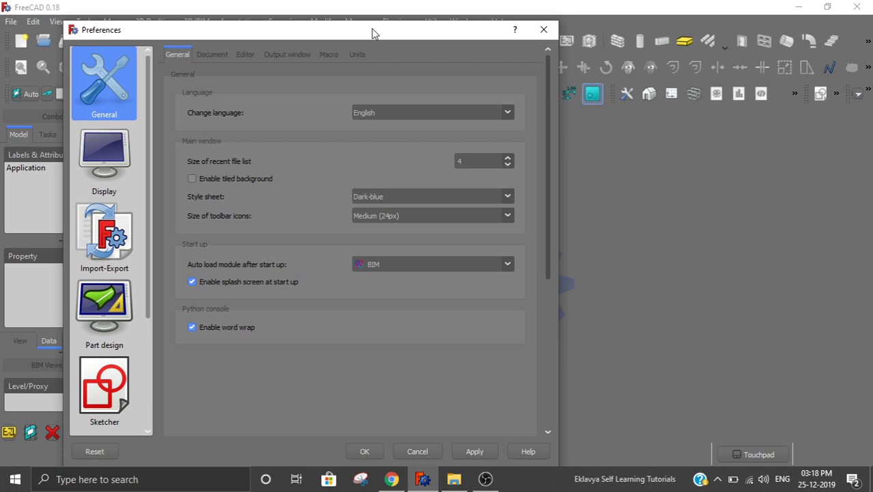
pyautogui.moveTo(378, 32); pyautogui.dragTo(399, 83)
# Switch the style sheet to Light-blue, apply it, and close Preferences
pyautogui.click(401, 246)
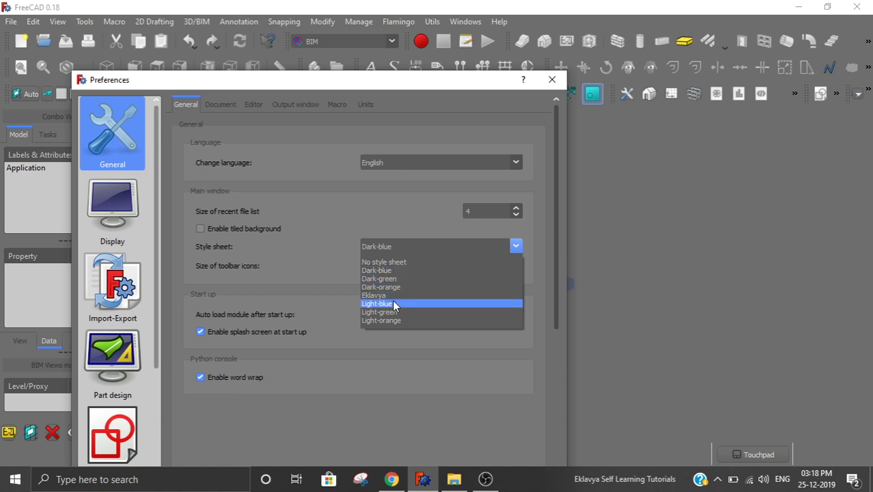
pyautogui.click(394, 304)
pyautogui.moveTo(379, 87); pyautogui.dragTo(401, 469)
pyautogui.click(450, 435)
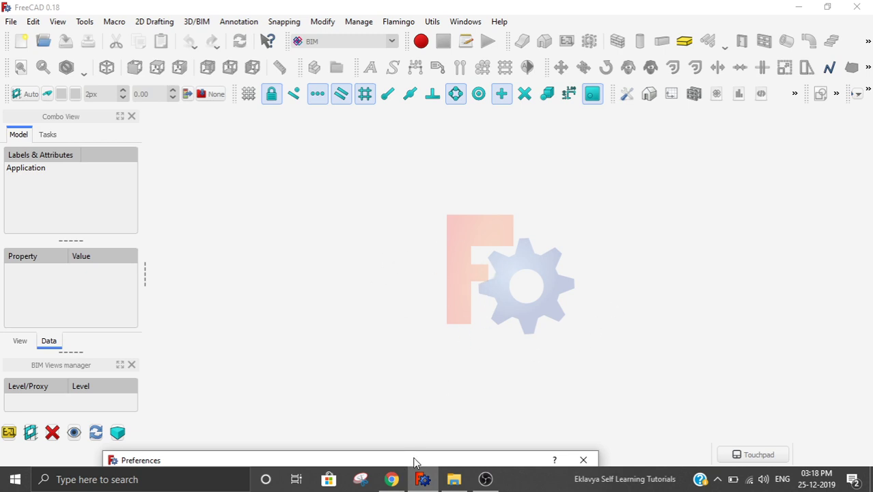
pyautogui.moveTo(414, 462); pyautogui.dragTo(353, 93)
pyautogui.click(521, 92)
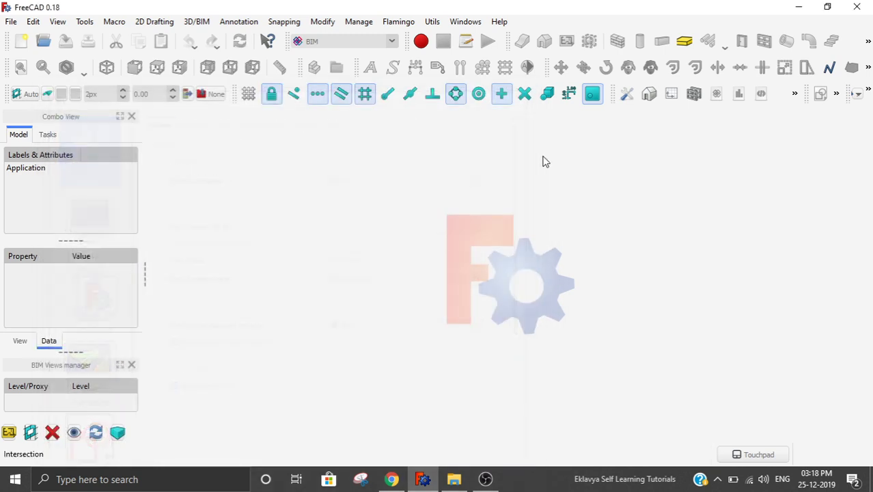
# Browse to C:\Program Files\FreeCAD 0.18\data\Gui\Stylesheets in File Explorer
pyautogui.click(454, 479)
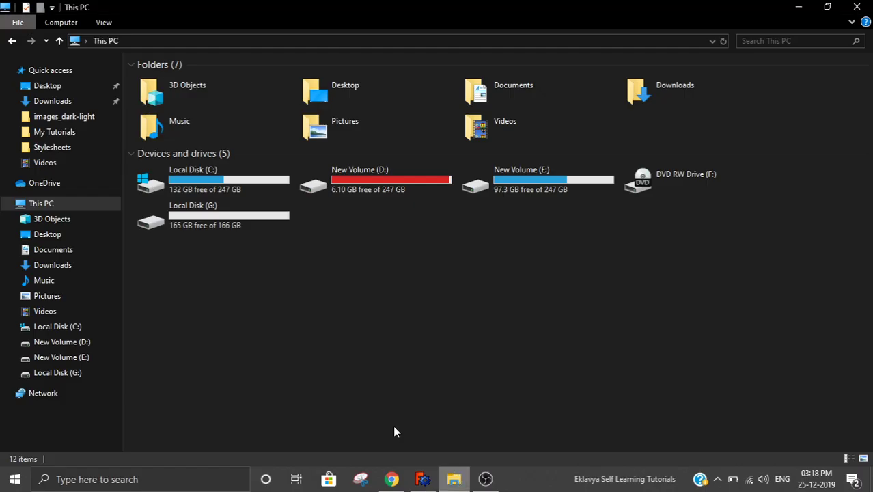
pyautogui.doubleClick(228, 187)
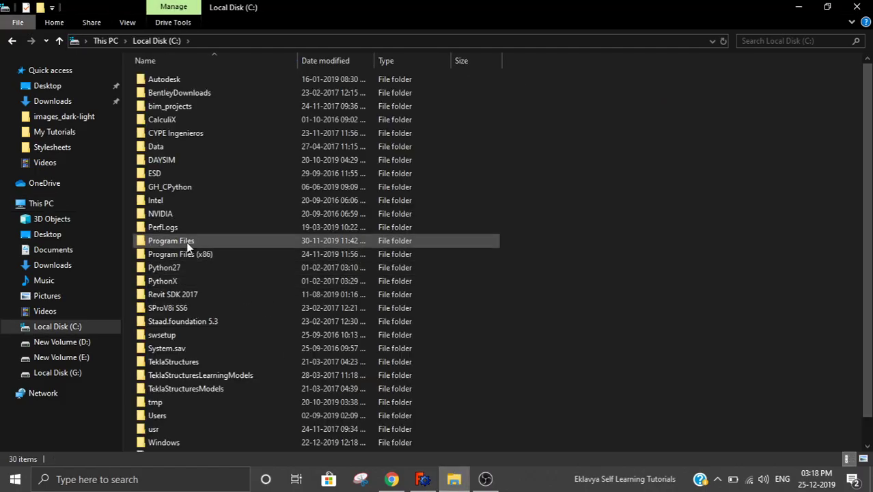
pyautogui.doubleClick(188, 242)
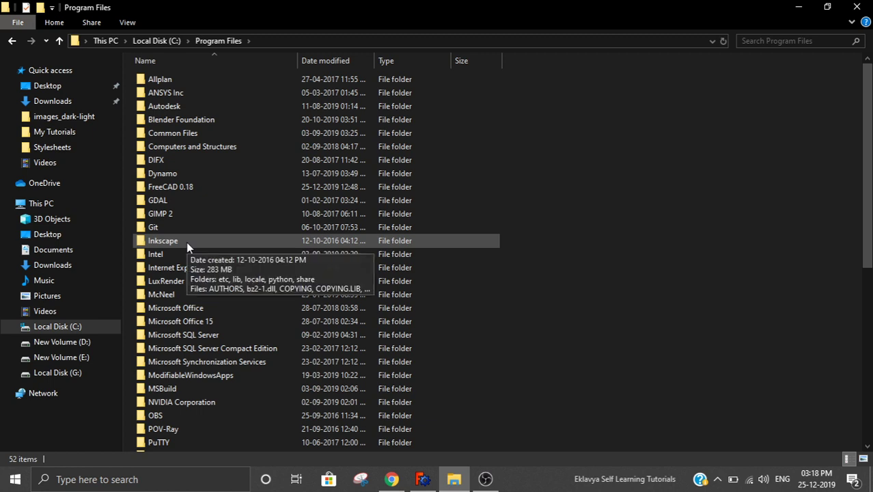
pyautogui.doubleClick(188, 188)
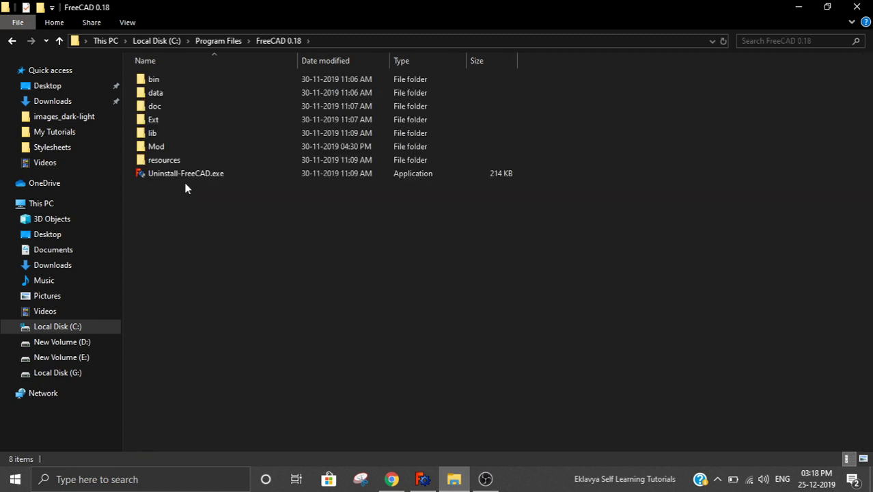
pyautogui.doubleClick(166, 97)
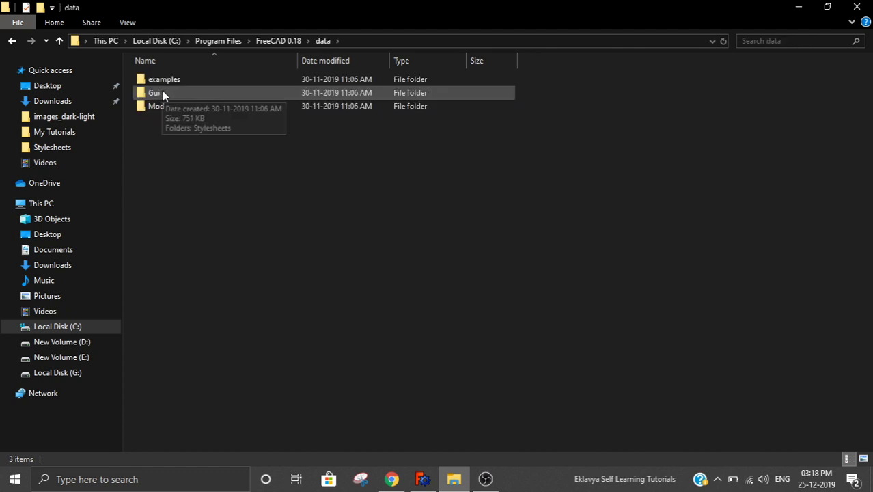
pyautogui.doubleClick(160, 92)
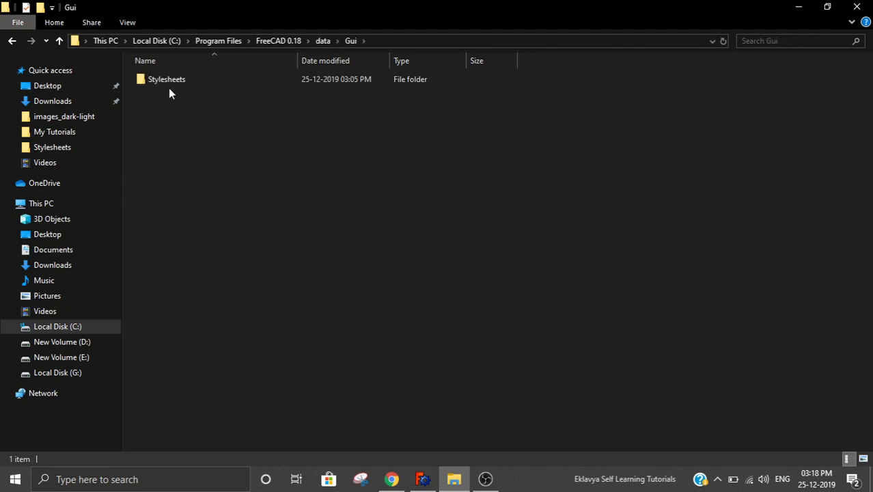
pyautogui.click(171, 83)
pyautogui.doubleClick(171, 83)
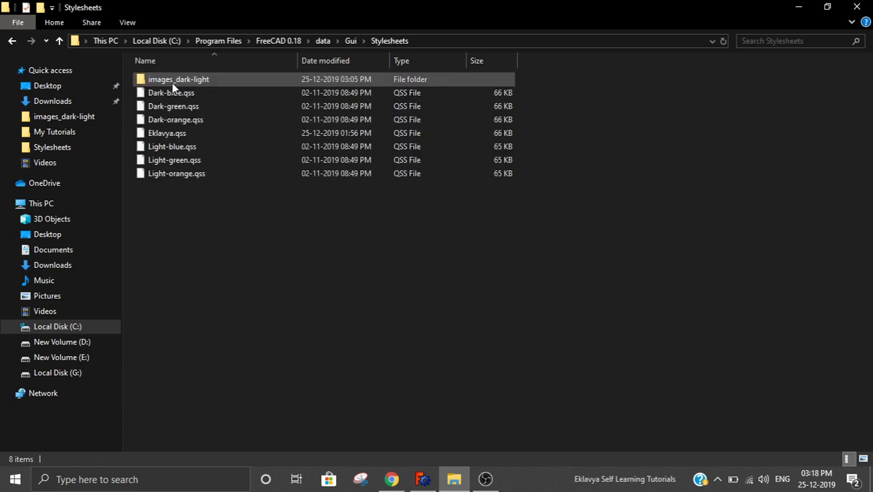
pyautogui.moveTo(298, 277); pyautogui.dragTo(242, 242)
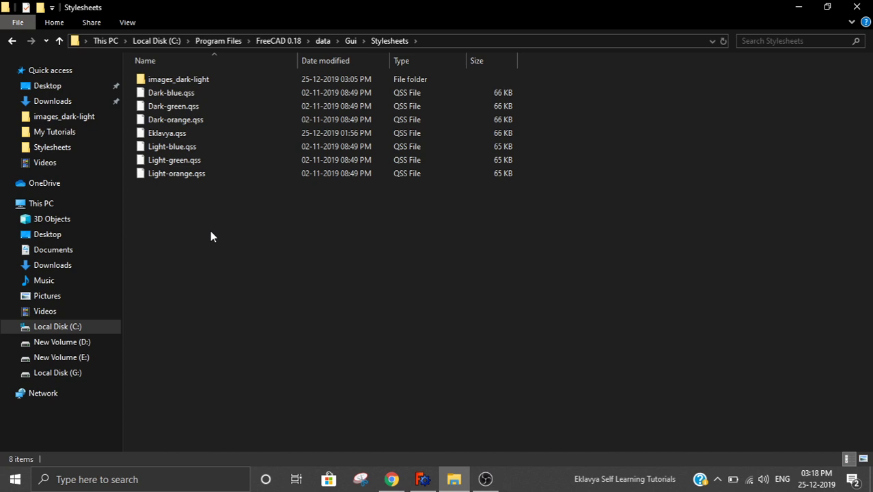
# Select the Light-blue.qss style sheet file
pyautogui.click(171, 134)
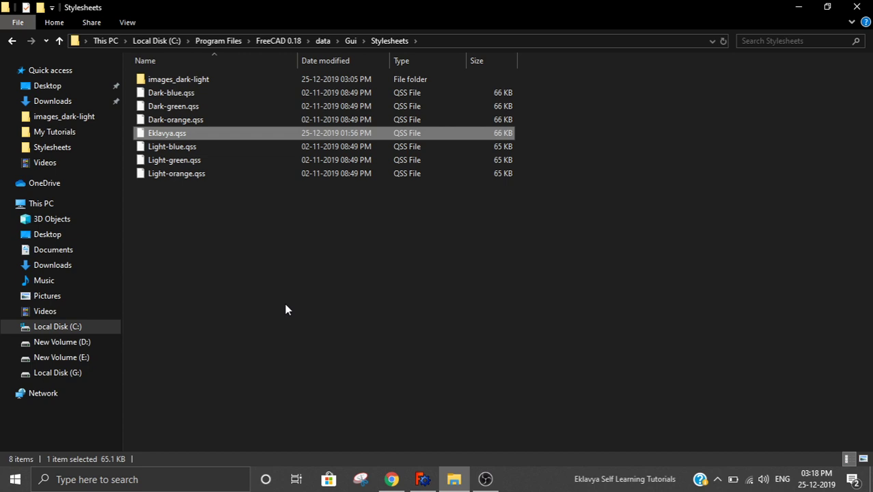
pyautogui.click(240, 328)
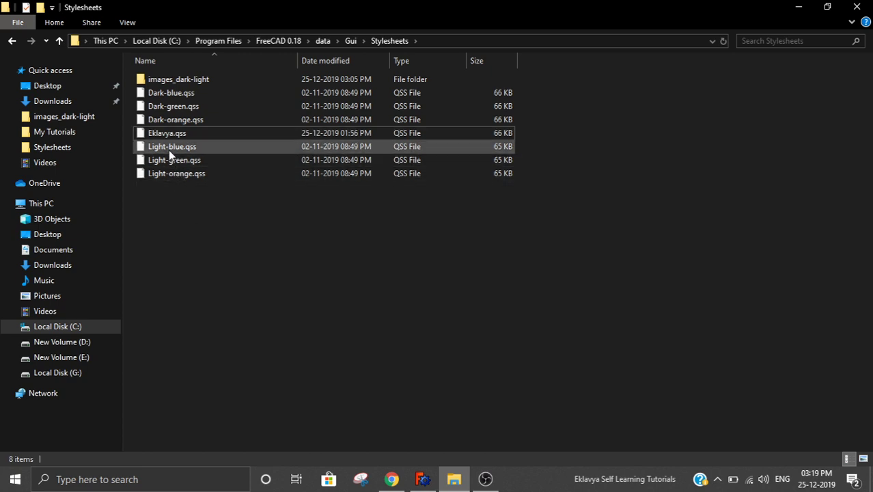
pyautogui.click(169, 149)
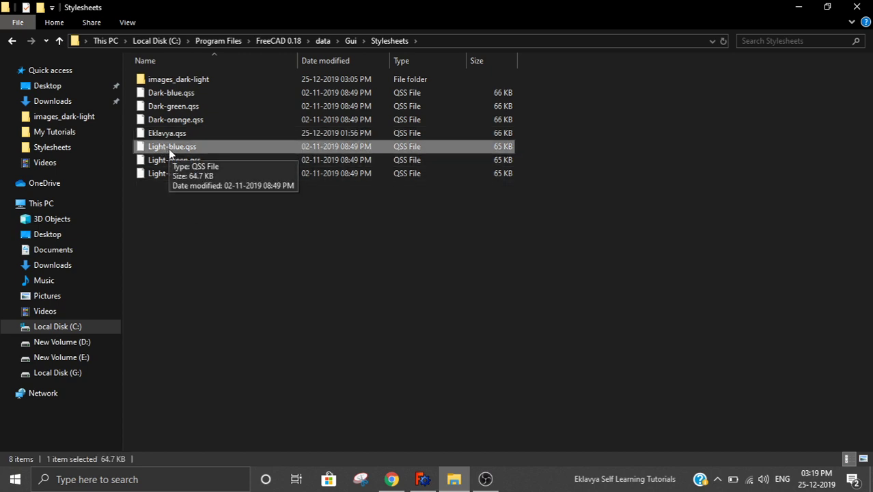
# Paste Light-blue.qss onto the Desktop and rename it MyStyleSheet.qss
pyautogui.click(68, 87)
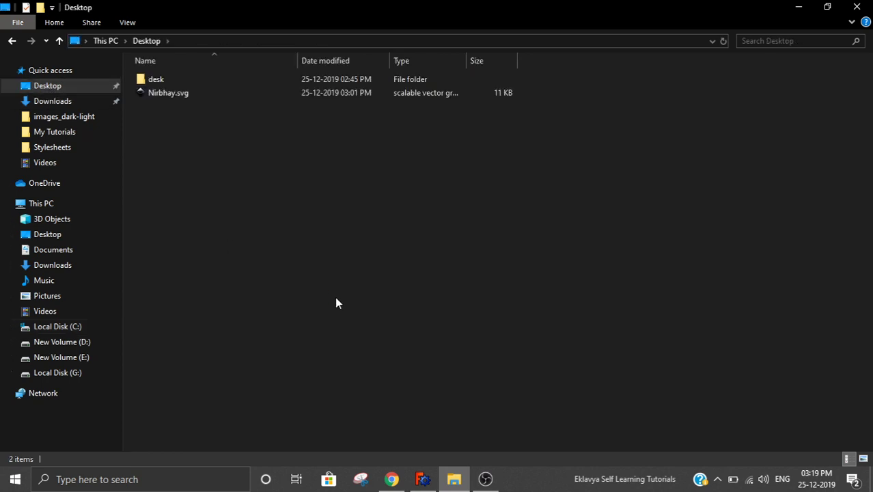
pyautogui.hotkey('ctrl', 'v')
pyautogui.rightClick(171, 108)
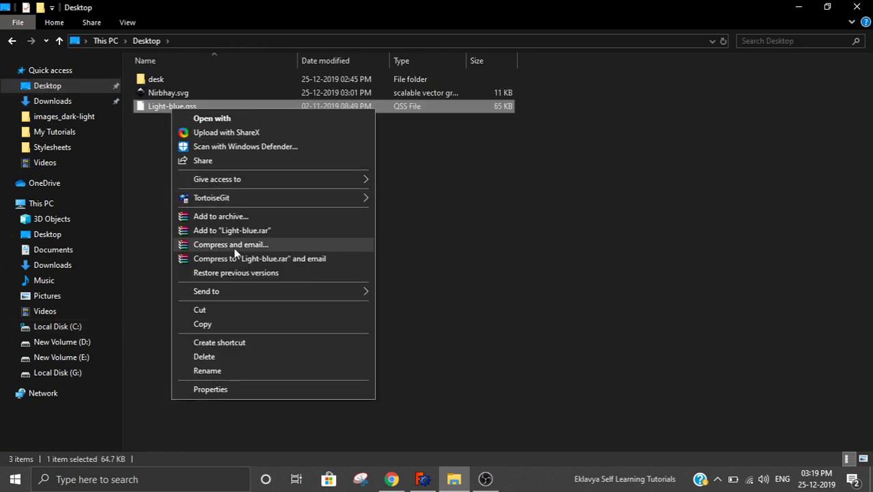
pyautogui.click(234, 372)
pyautogui.write('My')
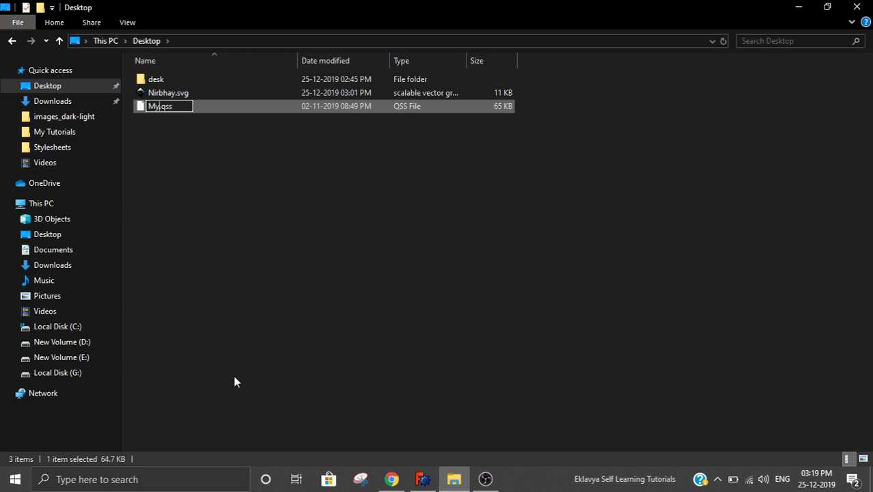
pyautogui.write('StyleSheet')
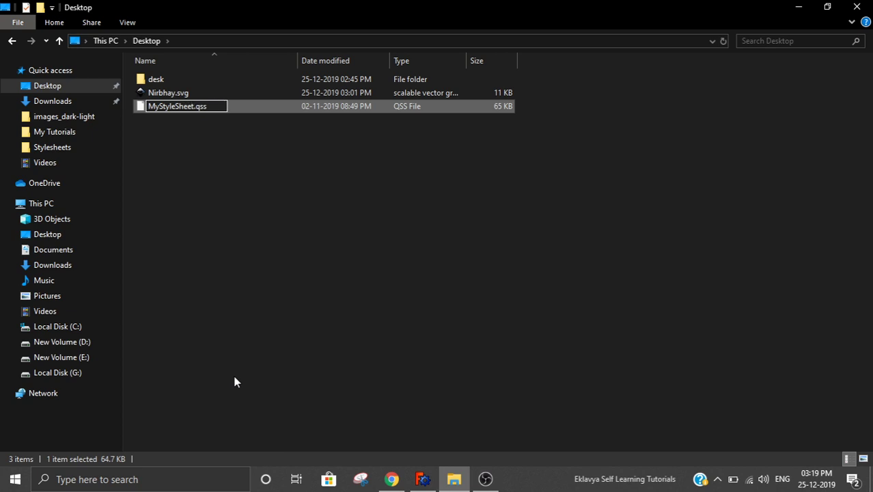
pyautogui.press('Return')
# Open MyStyleSheet.qss with Notepad without making it the default app
pyautogui.rightClick(169, 106)
pyautogui.click(179, 118)
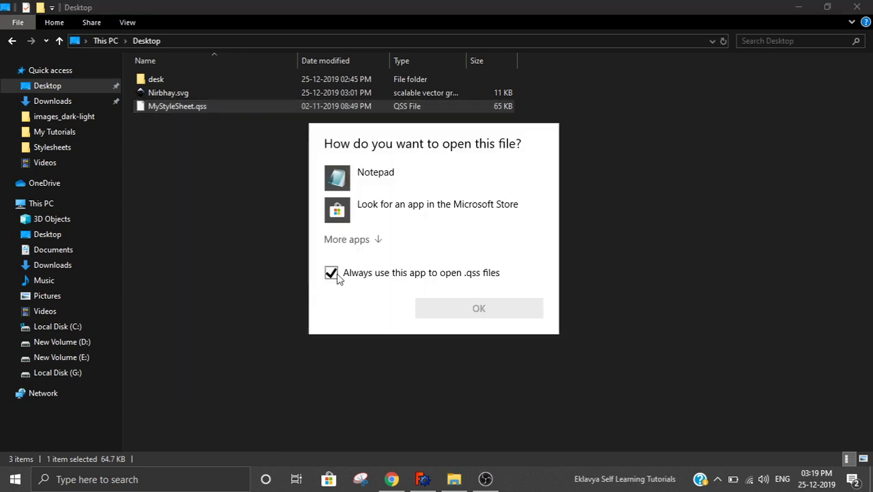
pyautogui.click(330, 272)
pyautogui.click(341, 191)
pyautogui.click(457, 312)
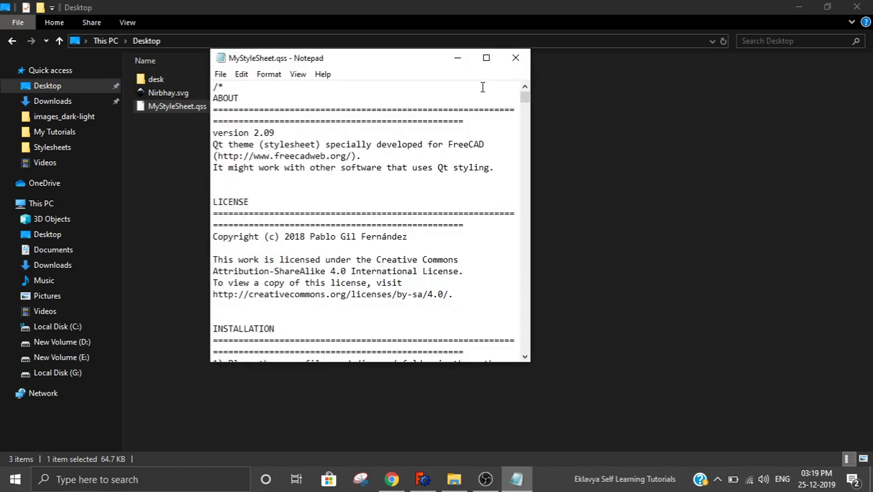
pyautogui.click(486, 58)
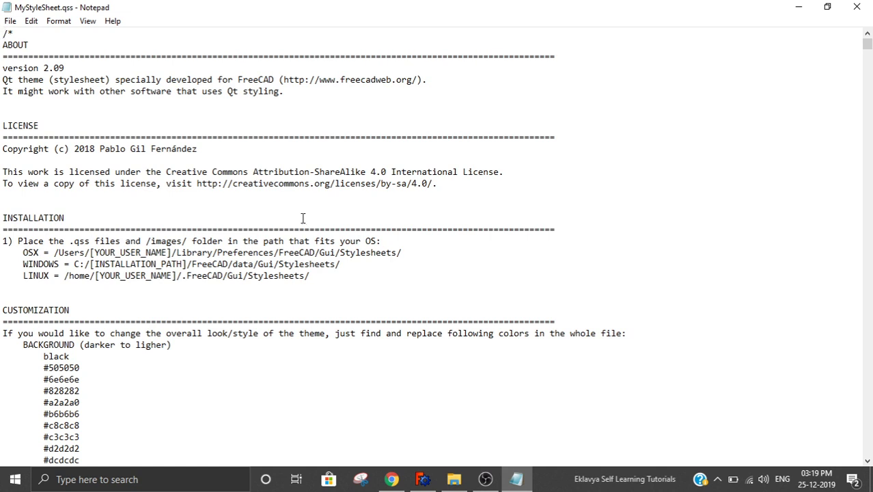
pyautogui.scroll(-4, 303, 218)
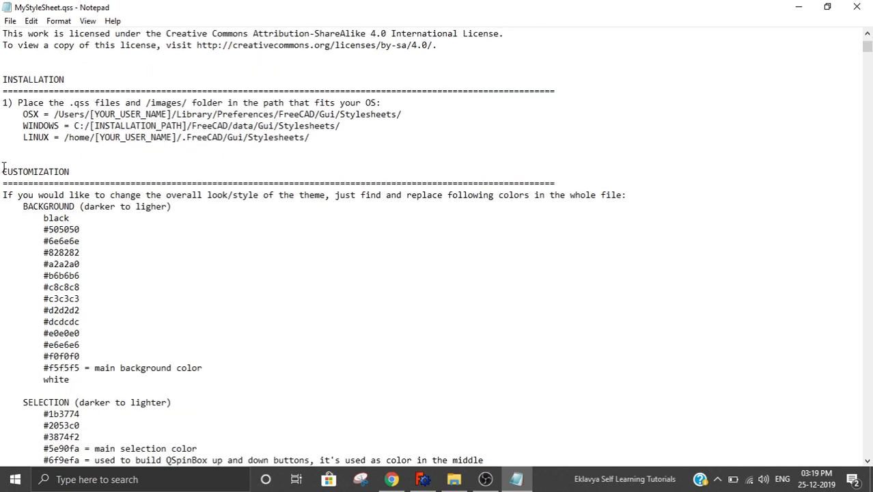
pyautogui.click(4, 171)
pyautogui.moveTo(4, 172); pyautogui.dragTo(629, 197)
pyautogui.click(194, 212)
pyautogui.scroll(-1, 95, 225)
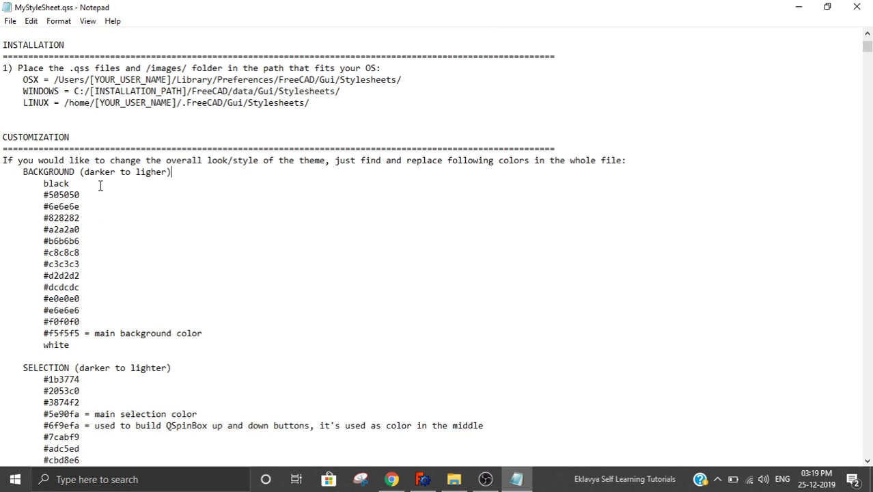
pyautogui.scroll(-1, 100, 185)
pyautogui.scroll(-2, 100, 186)
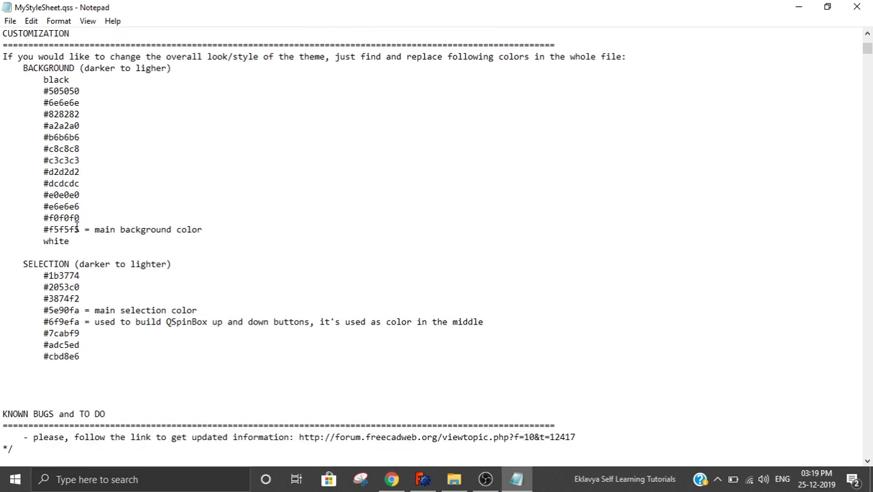
pyautogui.moveTo(43, 229); pyautogui.dragTo(203, 230)
pyautogui.click(181, 230)
pyautogui.scroll(-4, 124, 236)
pyautogui.scroll(-9, 124, 236)
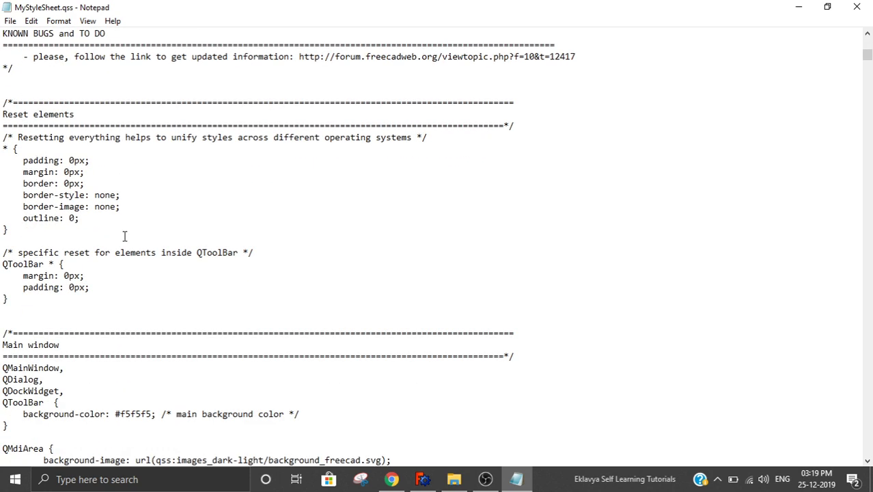
pyautogui.scroll(-2, 125, 236)
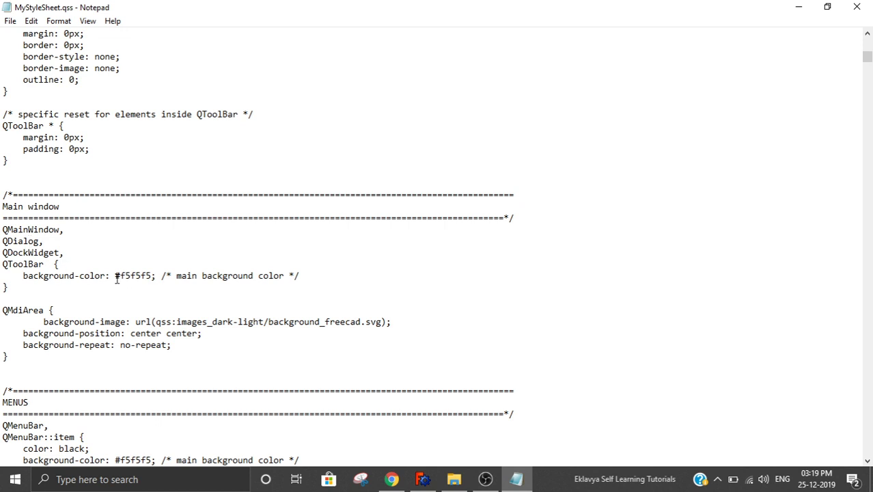
pyautogui.moveTo(115, 276); pyautogui.dragTo(152, 279)
pyautogui.scroll(19, 135, 283)
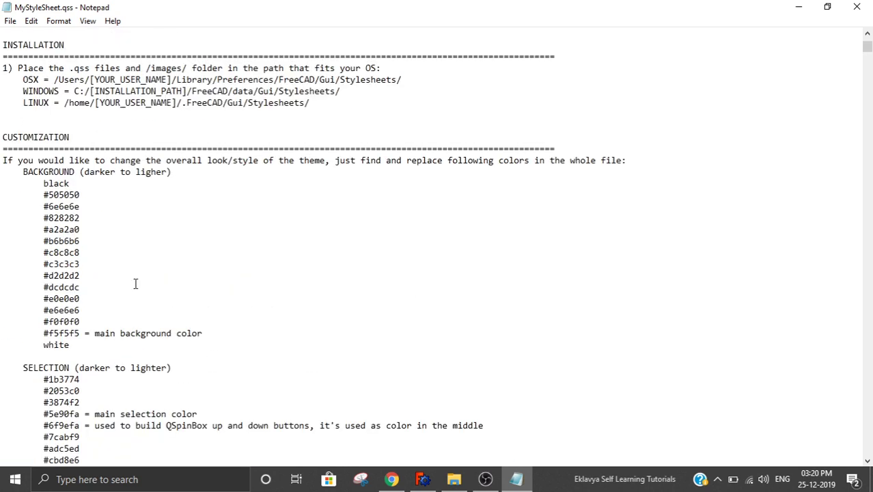
pyautogui.scroll(-1, 135, 284)
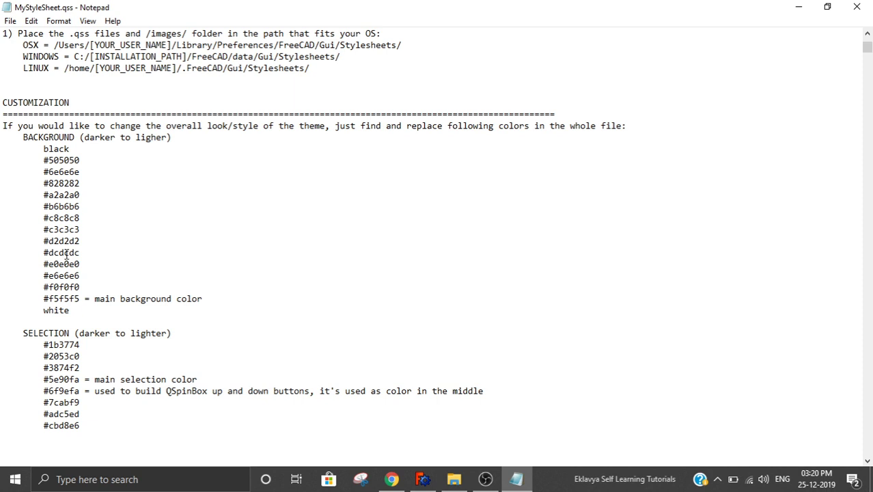
pyautogui.click(422, 479)
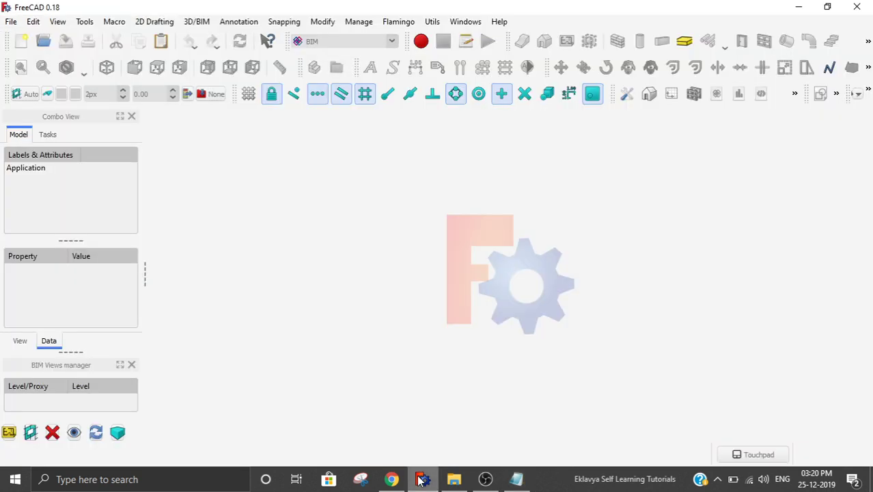
pyautogui.click(33, 21)
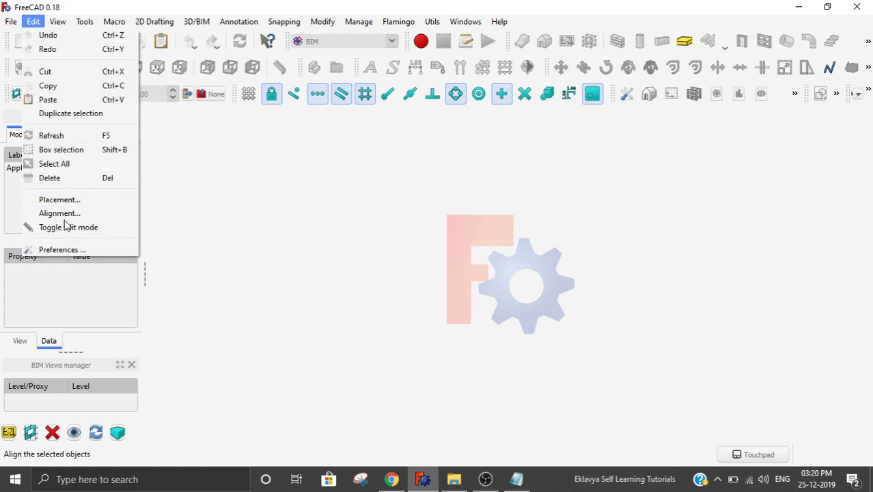
pyautogui.click(66, 249)
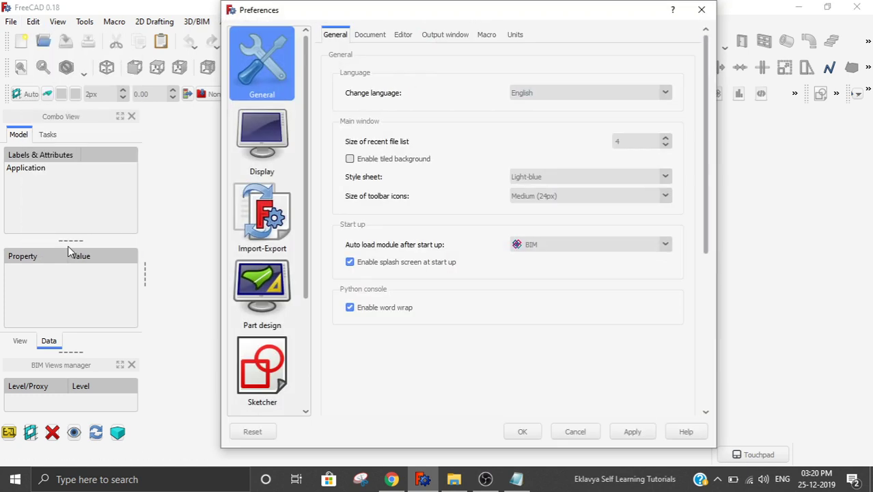
pyautogui.click(253, 164)
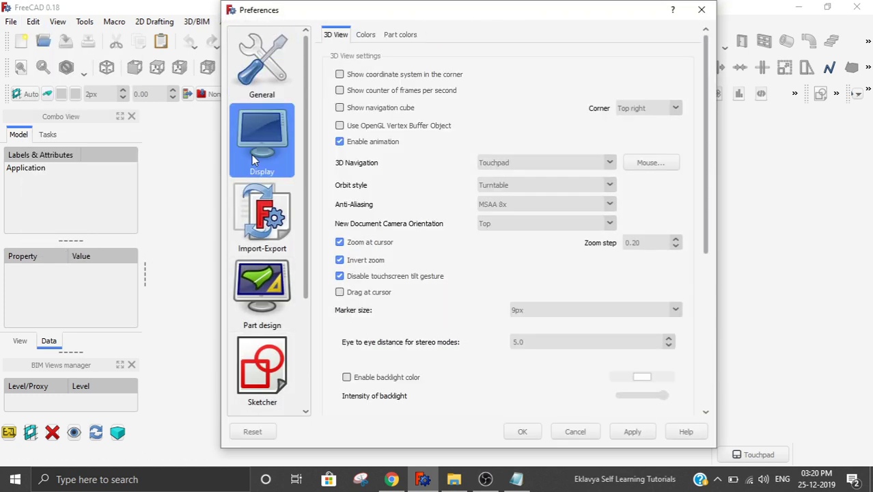
pyautogui.click(365, 36)
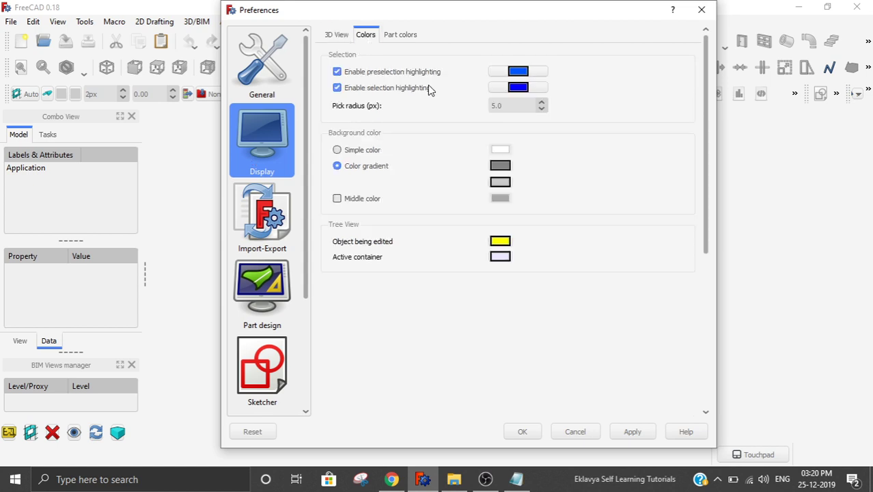
pyautogui.click(500, 164)
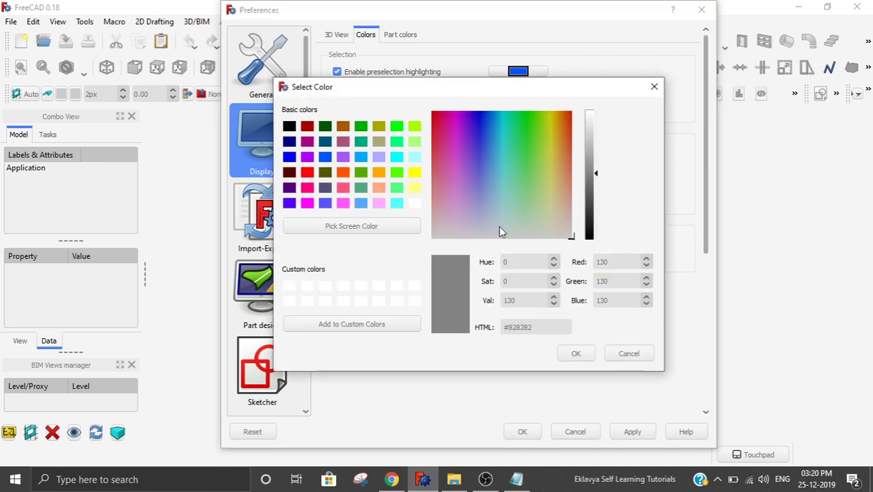
pyautogui.moveTo(538, 327); pyautogui.dragTo(506, 321)
pyautogui.click(402, 186)
pyautogui.click(308, 129)
pyautogui.click(343, 172)
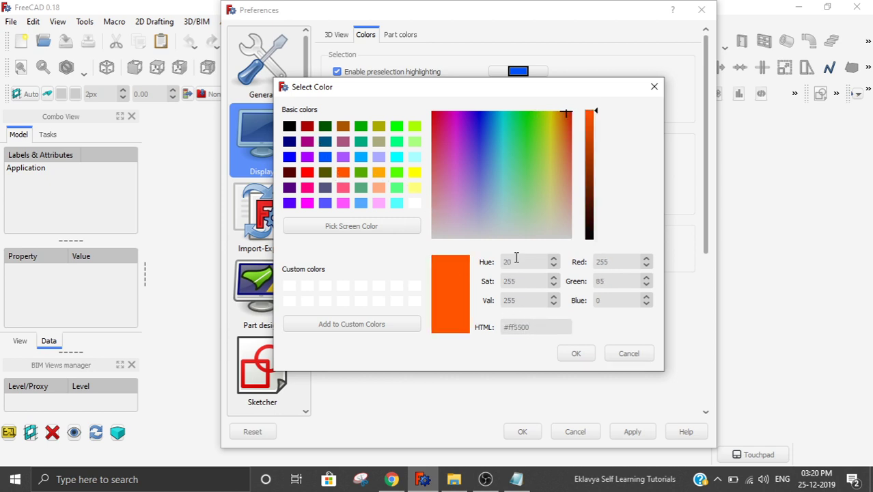
pyautogui.moveTo(599, 111)
pyautogui.mouseDown()
pyautogui.moveTo(597, 164)
pyautogui.moveTo(595, 127)
pyautogui.mouseUp()
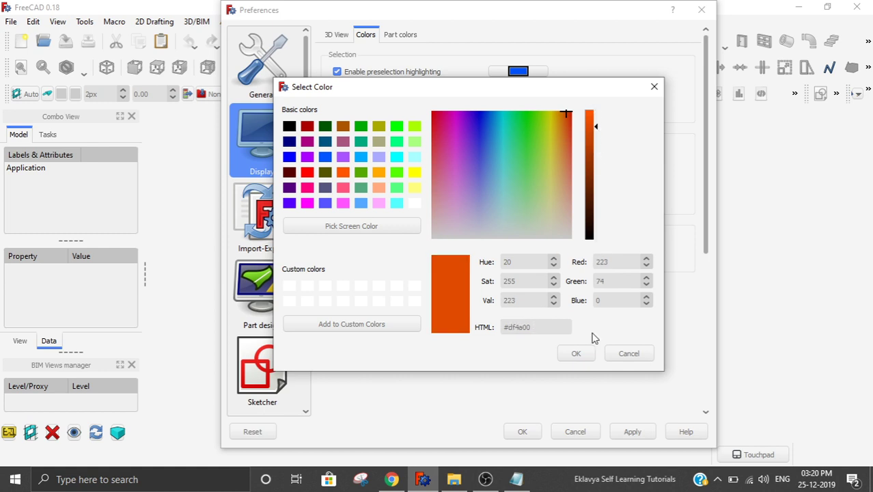
pyautogui.click(627, 353)
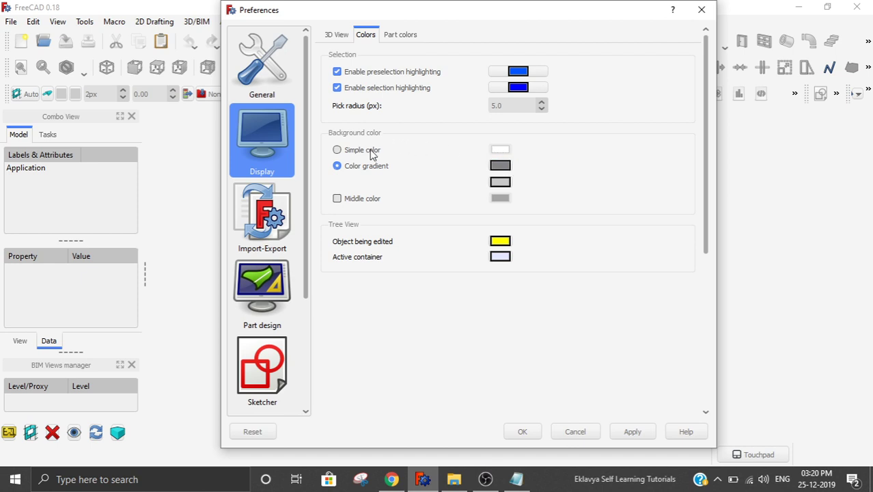
pyautogui.click(500, 165)
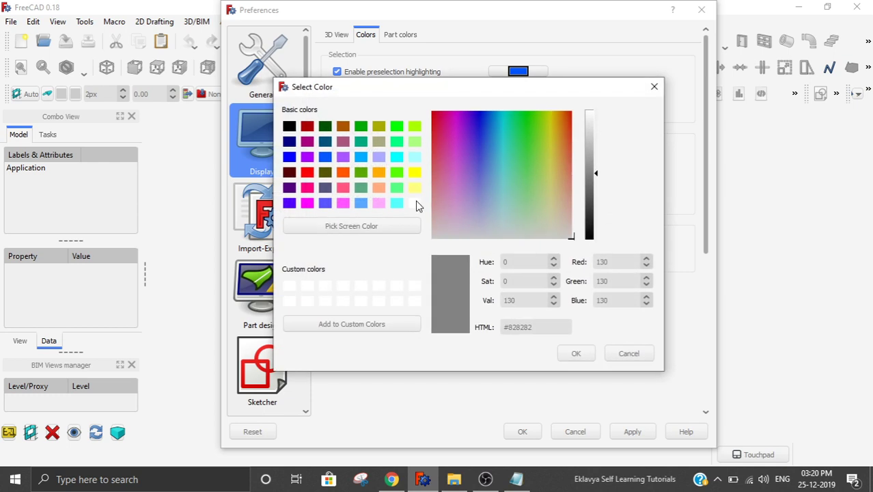
pyautogui.click(597, 116)
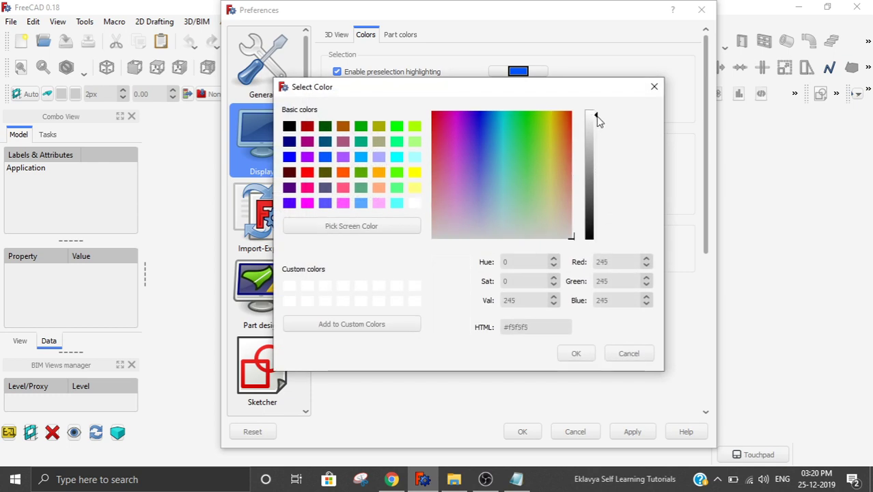
pyautogui.moveTo(598, 121); pyautogui.dragTo(597, 115)
pyautogui.moveTo(537, 327); pyautogui.dragTo(507, 327)
pyautogui.hotkey('ctrl', 'c')
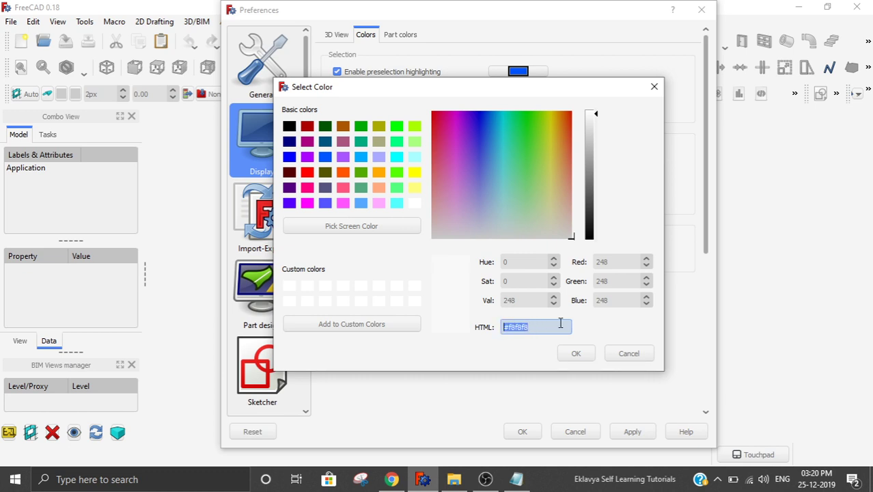
pyautogui.click(607, 356)
pyautogui.click(576, 431)
# Add #f8f8f8 on a new line after #e6e6e6 in the colour list
pyautogui.click(518, 479)
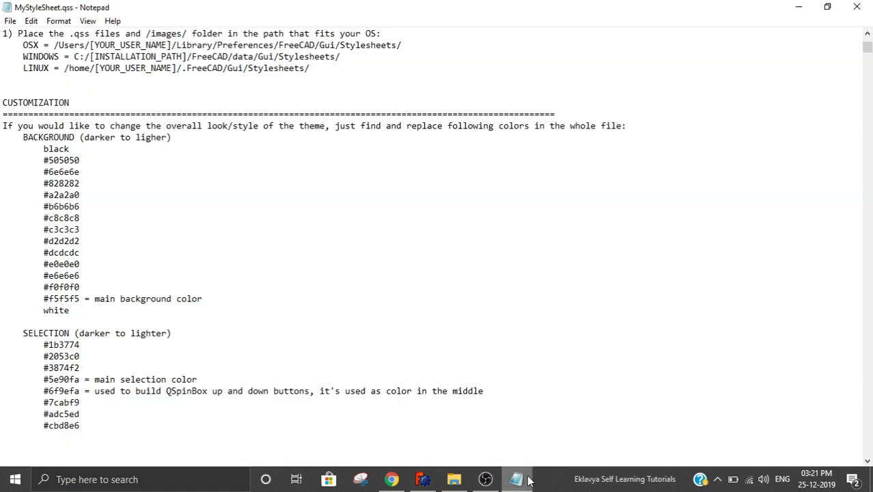
pyautogui.click(85, 275)
pyautogui.press('Return')
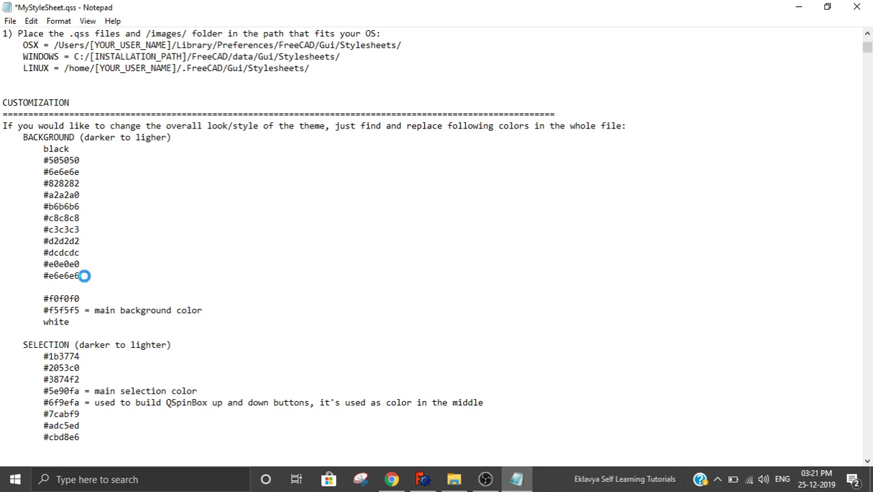
pyautogui.hotkey('ctrl', 'v')
# Replace the main window background #f5f5f5 with #f8f8f8, then save and close Notepad
pyautogui.scroll(-8, 195, 252)
pyautogui.scroll(-10, 194, 253)
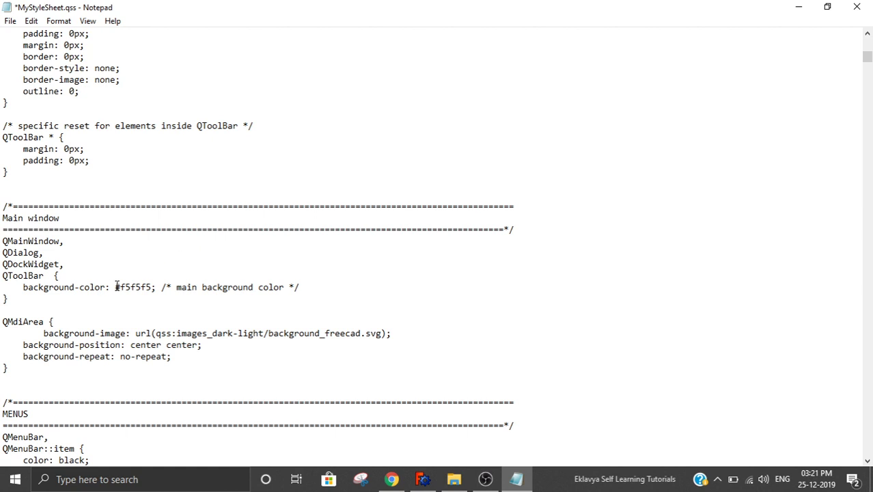
pyautogui.moveTo(114, 287); pyautogui.dragTo(153, 288)
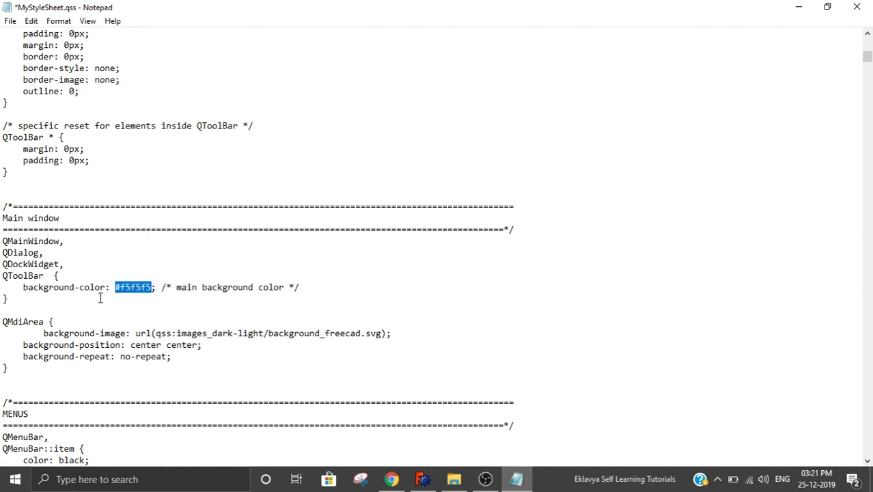
pyautogui.hotkey('ctrl', 'v')
pyautogui.scroll(-1, 155, 272)
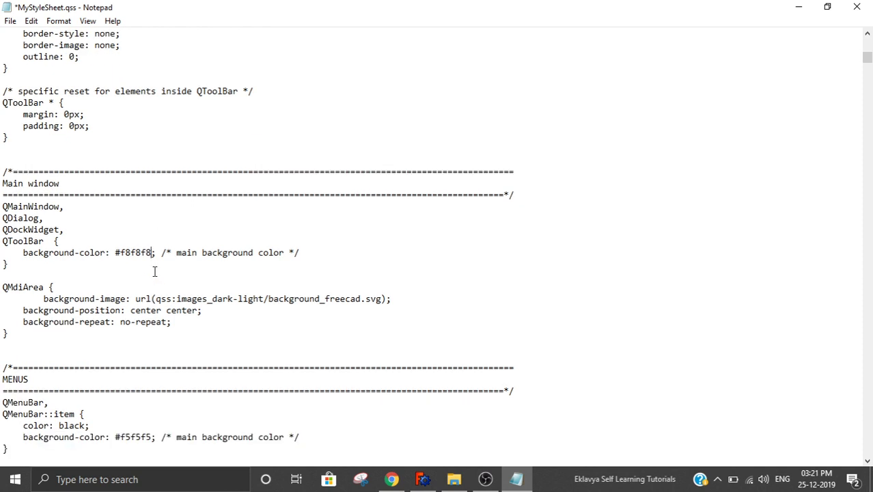
pyautogui.hotkey('ctrl', 's')
pyautogui.click(857, 7)
# Move MyStyleSheet.qss from the Desktop into the Stylesheets folder, granting administrator permission
pyautogui.click(453, 479)
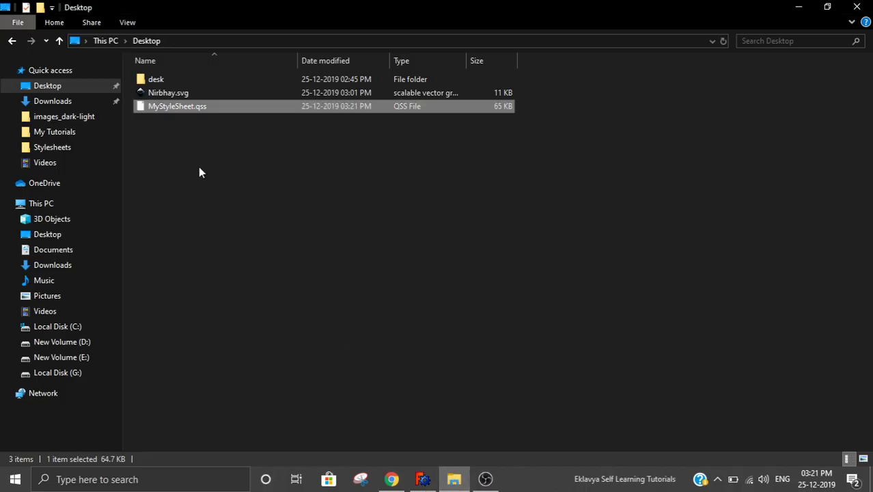
pyautogui.click(181, 110)
pyautogui.click(51, 147)
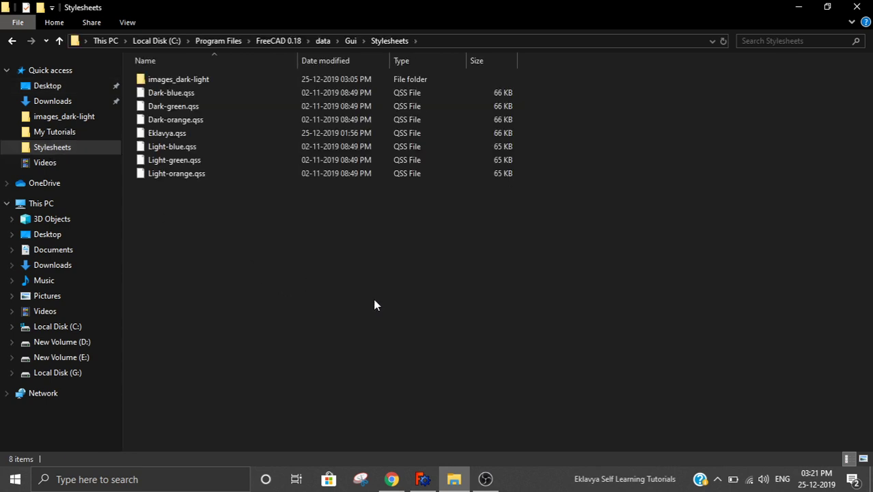
pyautogui.hotkey('ctrl', 'v')
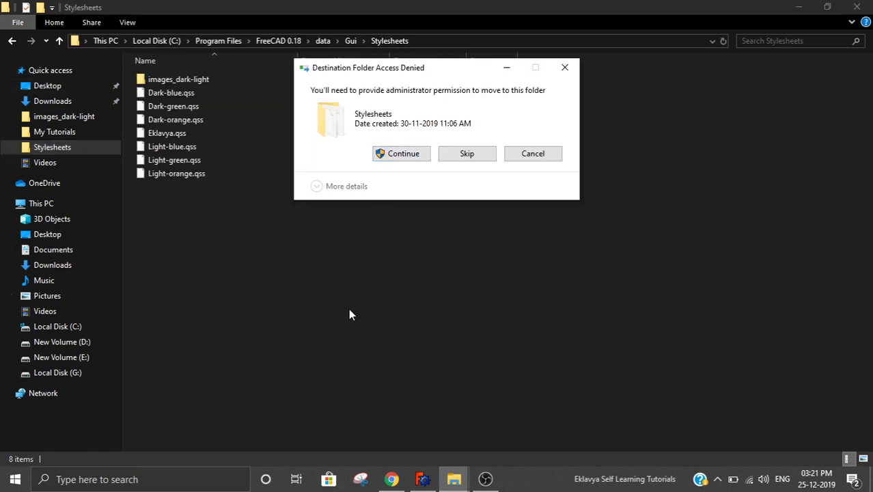
pyautogui.click(394, 159)
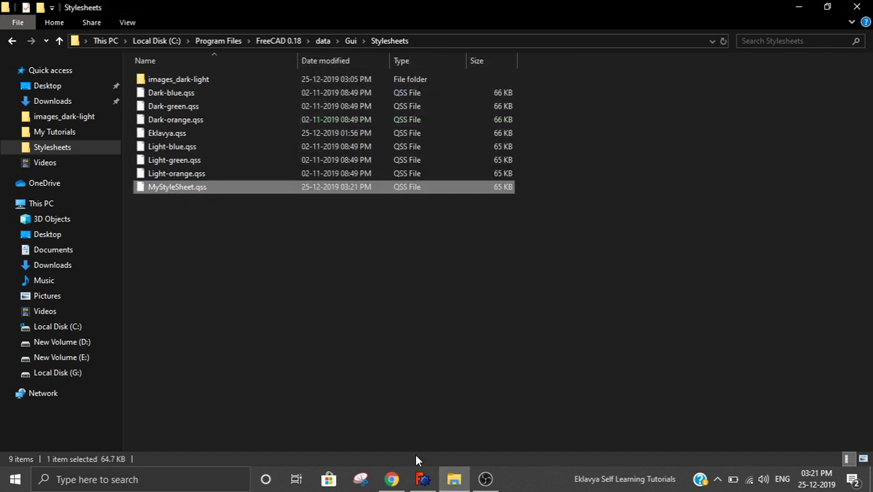
# Apply MyStyleSheet as FreeCAD's style sheet in Preferences
pyautogui.click(423, 478)
pyautogui.click(39, 24)
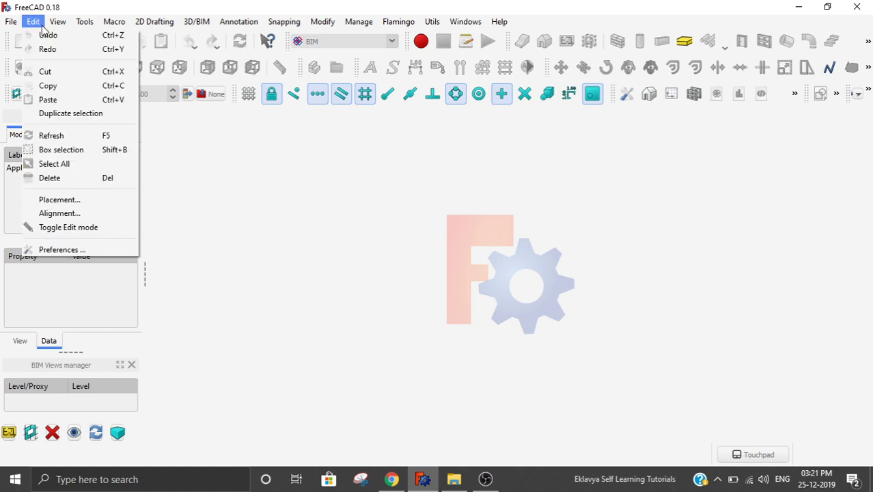
pyautogui.click(49, 249)
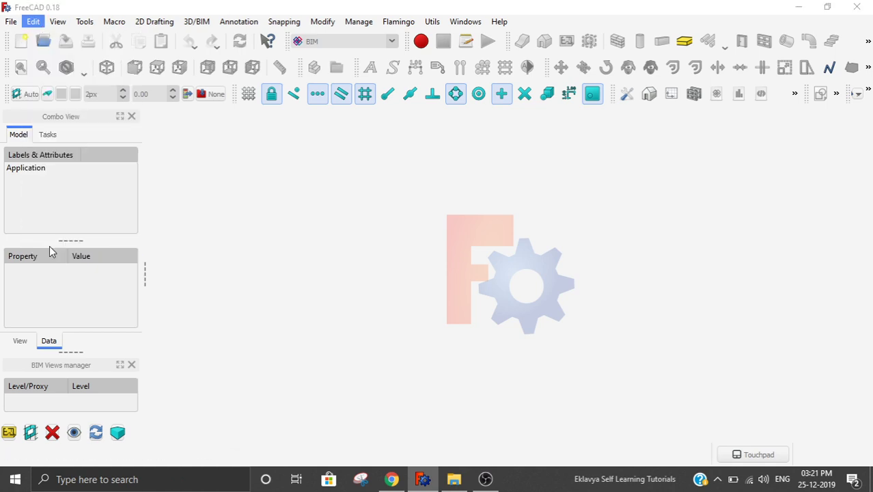
pyautogui.moveTo(445, 15); pyautogui.dragTo(200, 15)
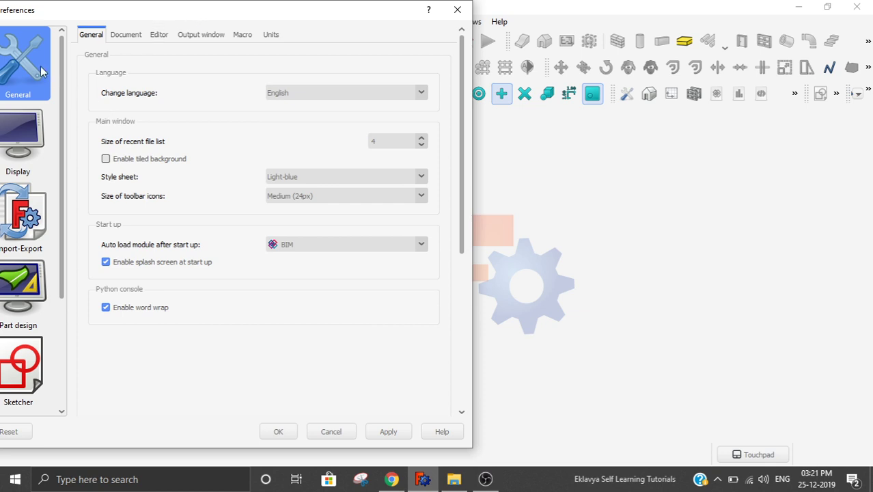
pyautogui.click(397, 177)
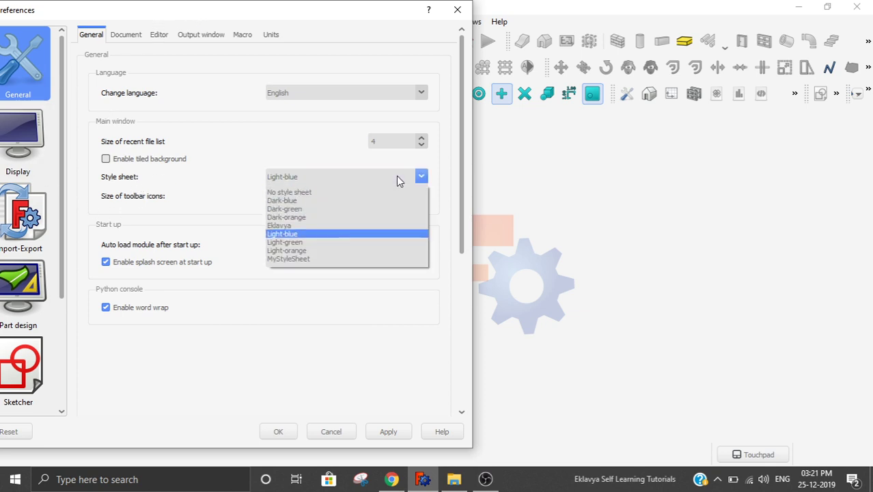
pyautogui.click(302, 260)
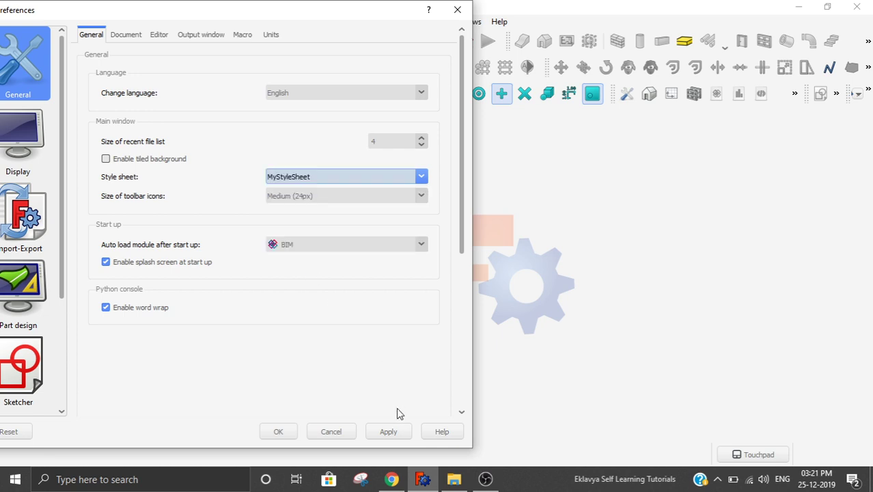
pyautogui.click(394, 431)
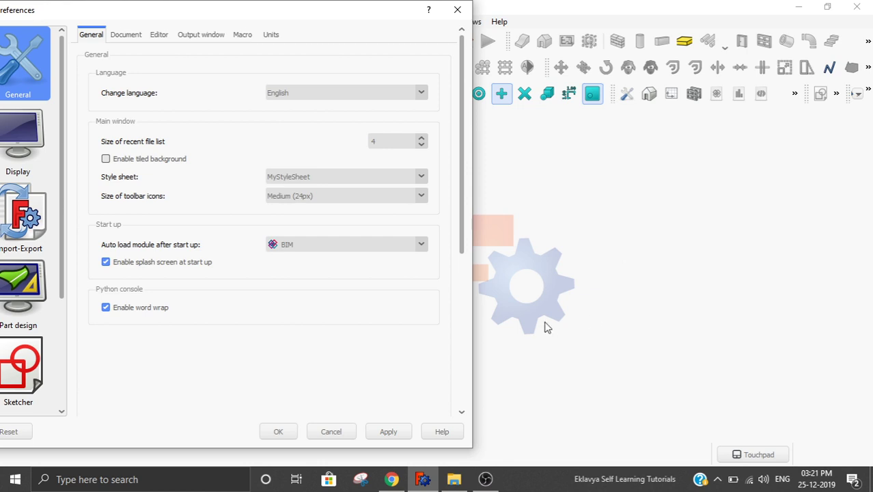
# Switch the style sheet back to 'No style sheet' and apply it
pyautogui.click(423, 178)
pyautogui.click(357, 190)
pyautogui.click(387, 433)
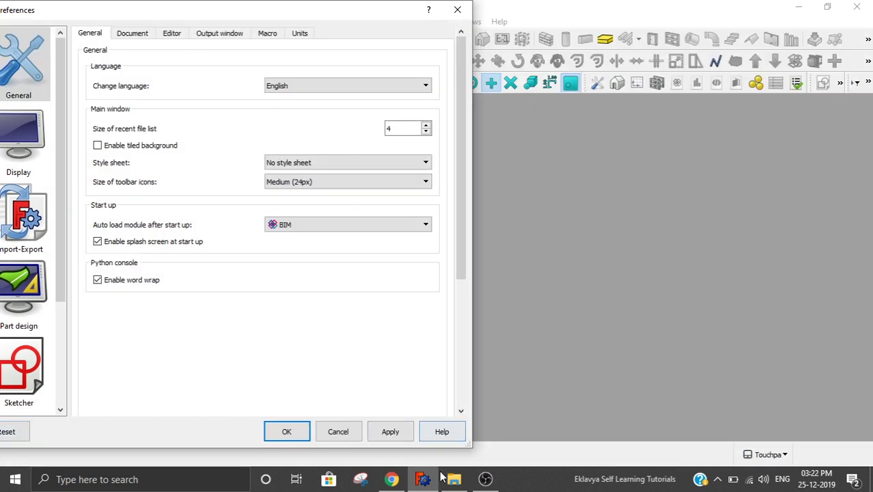
# Open MyStyleSheet.qss in Notepad and maximize the window
pyautogui.click(454, 479)
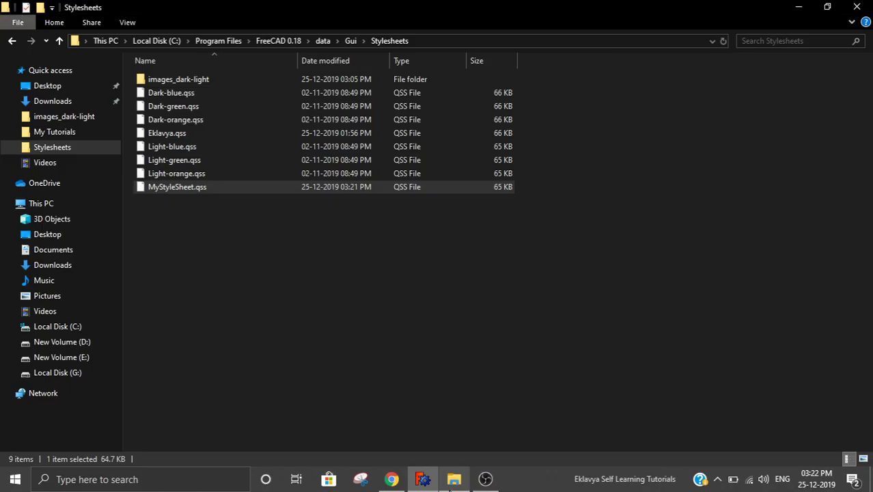
pyautogui.doubleClick(162, 188)
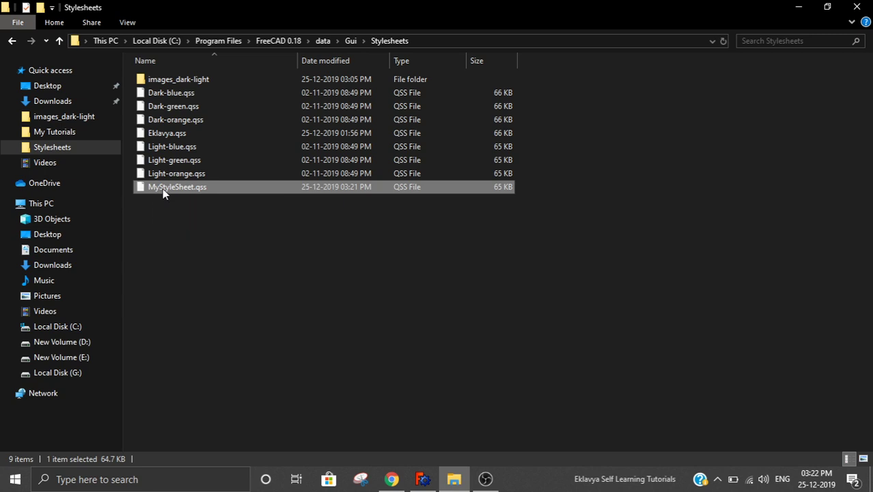
pyautogui.click(332, 273)
pyautogui.click(354, 179)
pyautogui.click(448, 306)
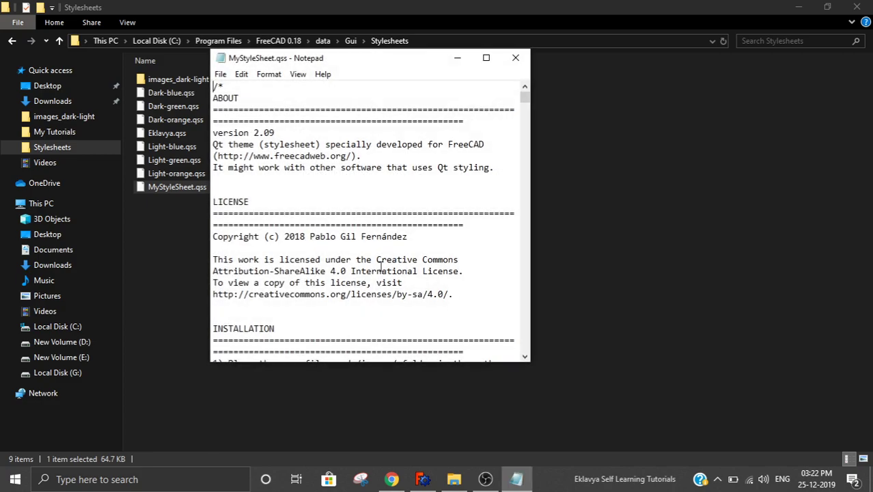
pyautogui.click(485, 61)
# Scroll to the QMdiArea rule and highlight the background_freecad.svg image path
pyautogui.scroll(-5, 79, 288)
pyautogui.scroll(-15, 79, 288)
pyautogui.scroll(-4, 81, 278)
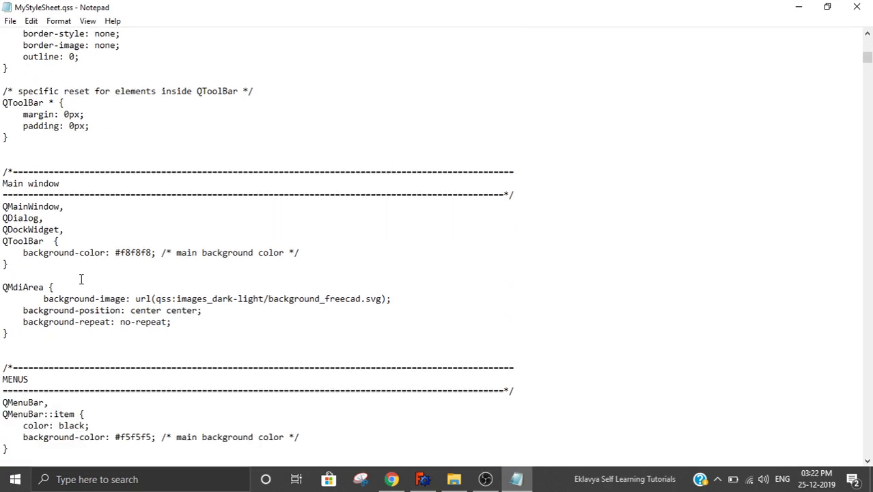
pyautogui.scroll(-1, 52, 225)
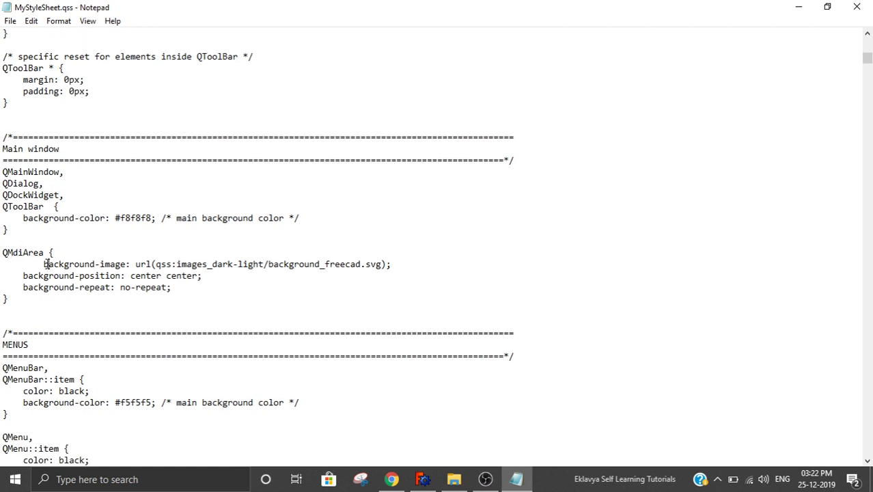
pyautogui.moveTo(47, 264); pyautogui.dragTo(121, 266)
pyautogui.click(146, 264)
pyautogui.moveTo(176, 267); pyautogui.dragTo(381, 265)
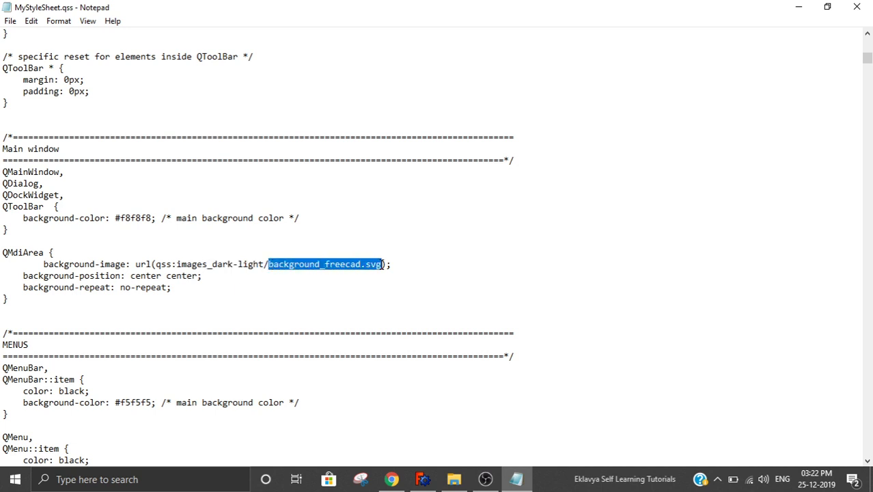
pyautogui.click(382, 265)
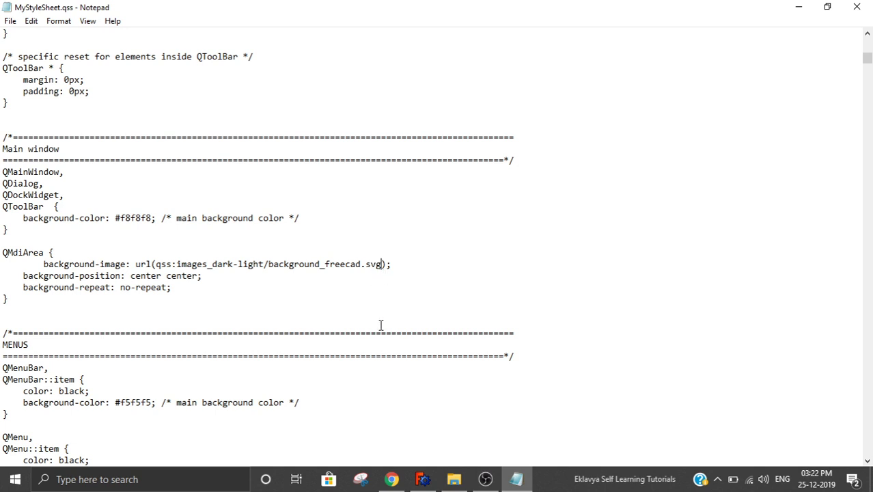
# Look through the SVG files in images_dark-light, then go to the Desktop folder
pyautogui.click(454, 479)
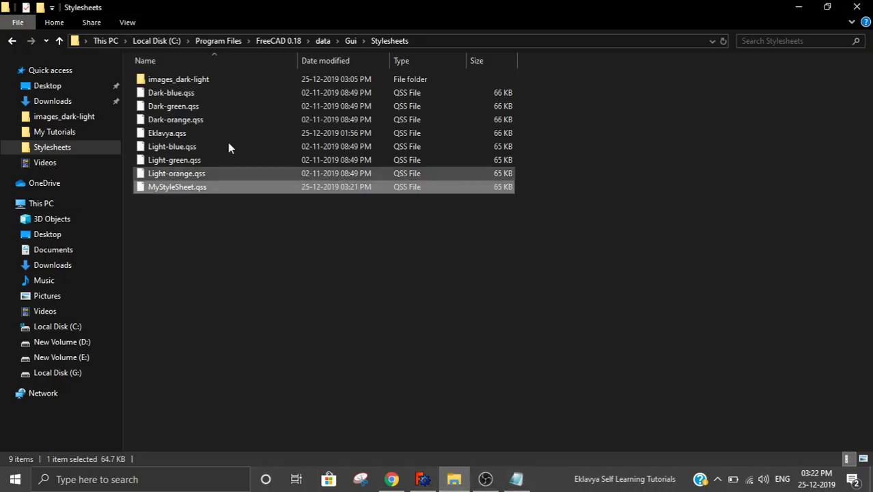
pyautogui.doubleClick(184, 80)
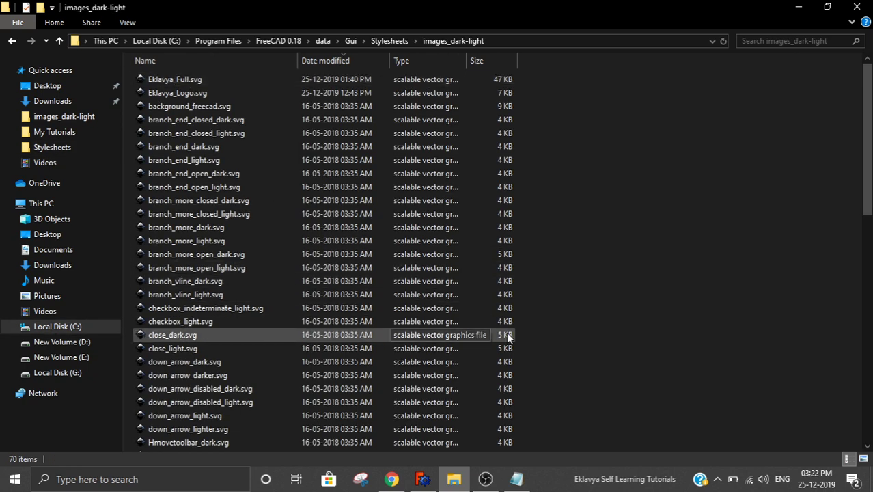
pyautogui.scroll(-7, 507, 334)
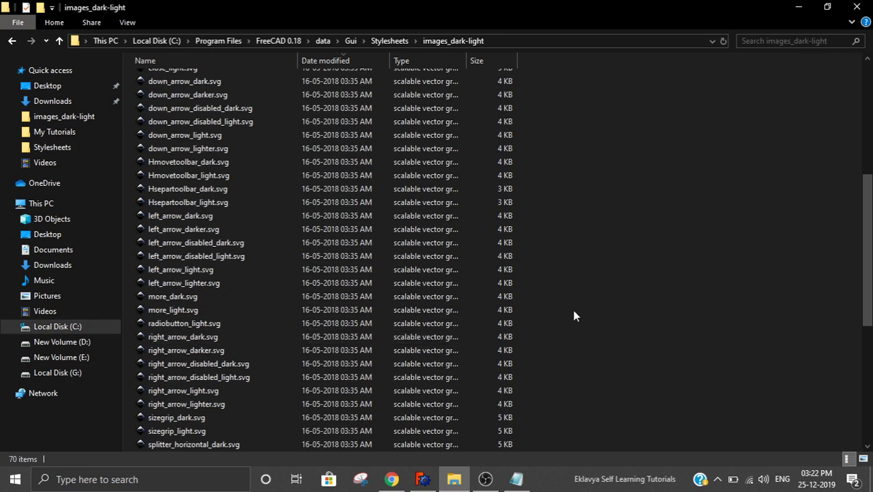
pyautogui.scroll(6, 573, 310)
pyautogui.scroll(1, 574, 315)
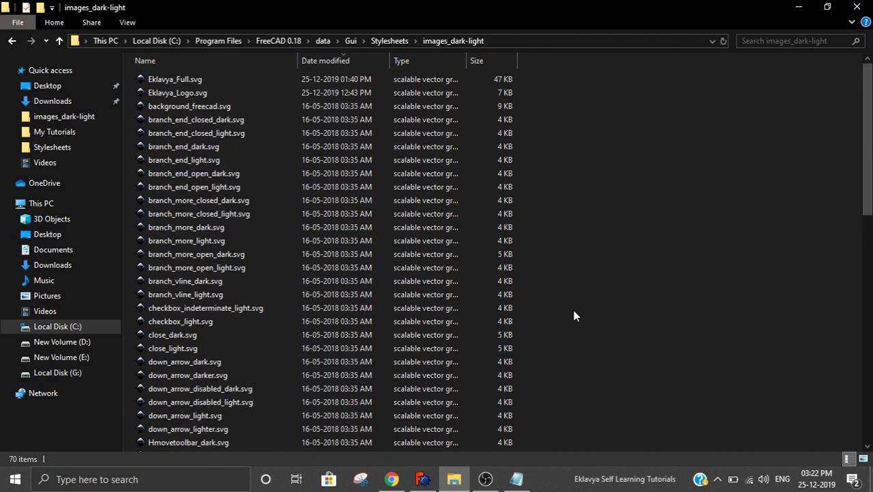
pyautogui.click(388, 41)
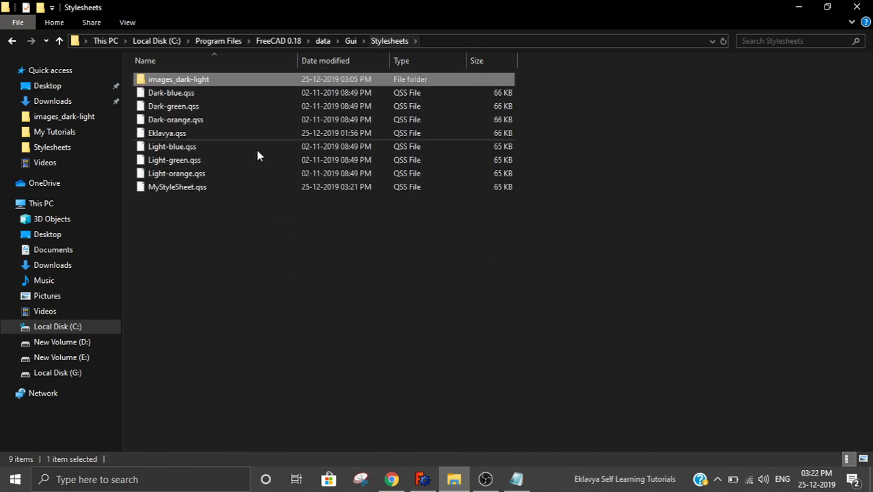
pyautogui.click(41, 86)
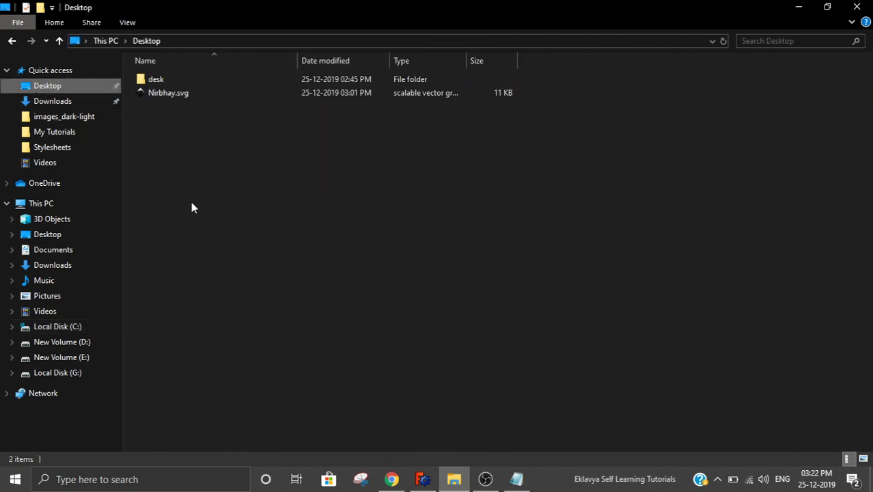
pyautogui.click(163, 94)
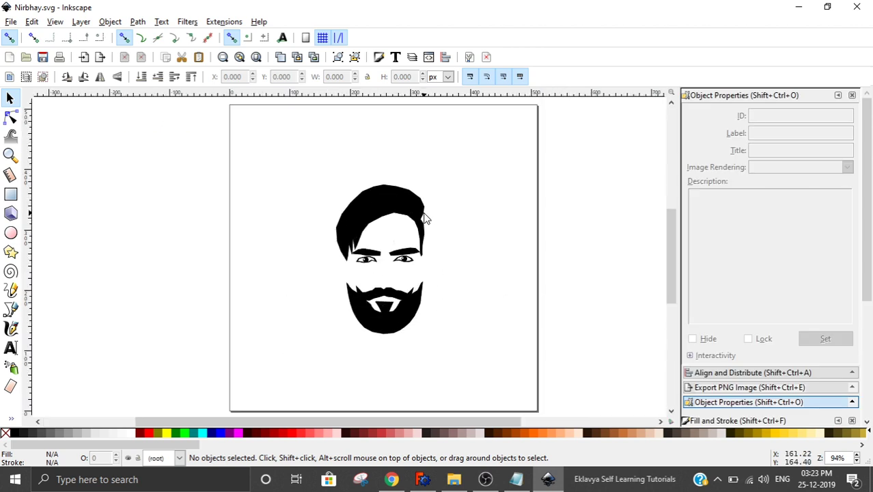
pyautogui.moveTo(287, 161); pyautogui.dragTo(483, 408)
pyautogui.keyDown('ctrl'); pyautogui.scroll(-2, 319, 250); pyautogui.keyUp('ctrl')
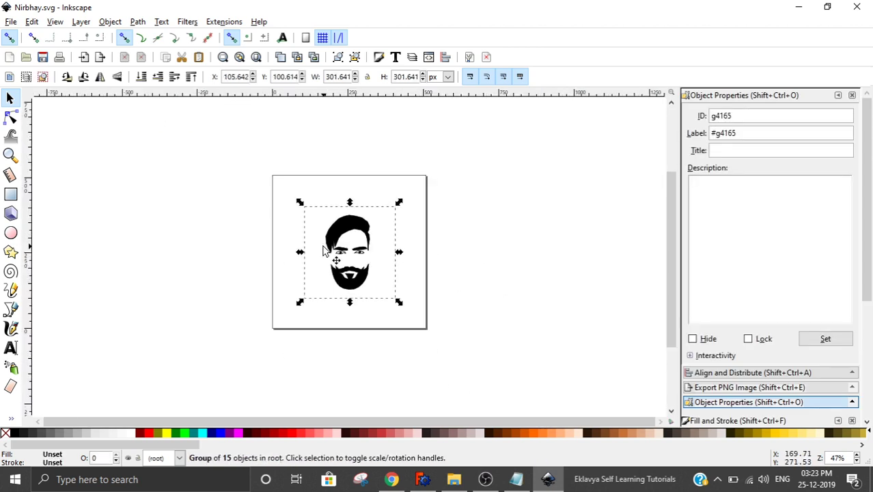
pyautogui.keyDown('ctrl'); pyautogui.scroll(1, 325, 250); pyautogui.keyUp('ctrl')
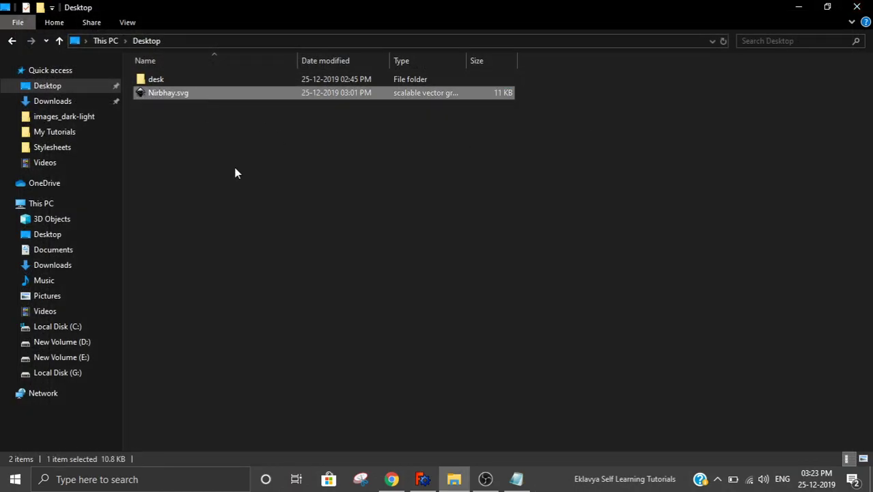
# Paste Nirbhay.svg into the images_dark-light folder, granting administrator permission
pyautogui.click(63, 147)
pyautogui.doubleClick(185, 80)
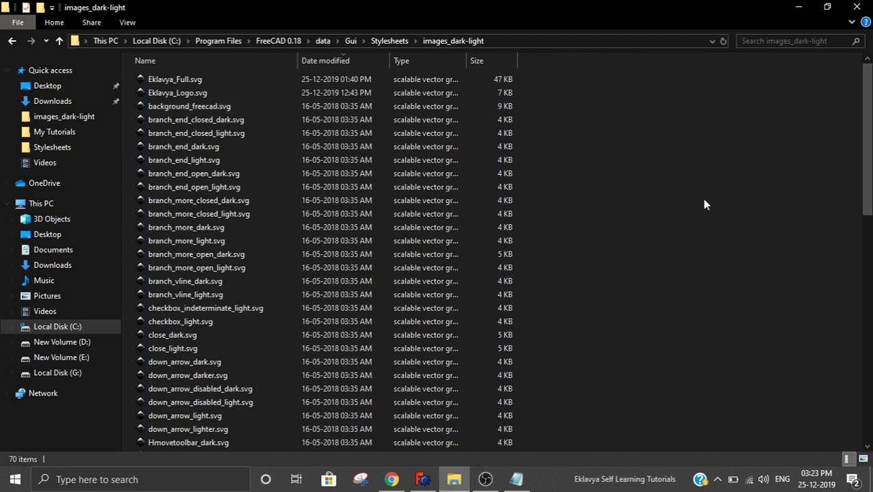
pyautogui.hotkey('ctrl', 'v')
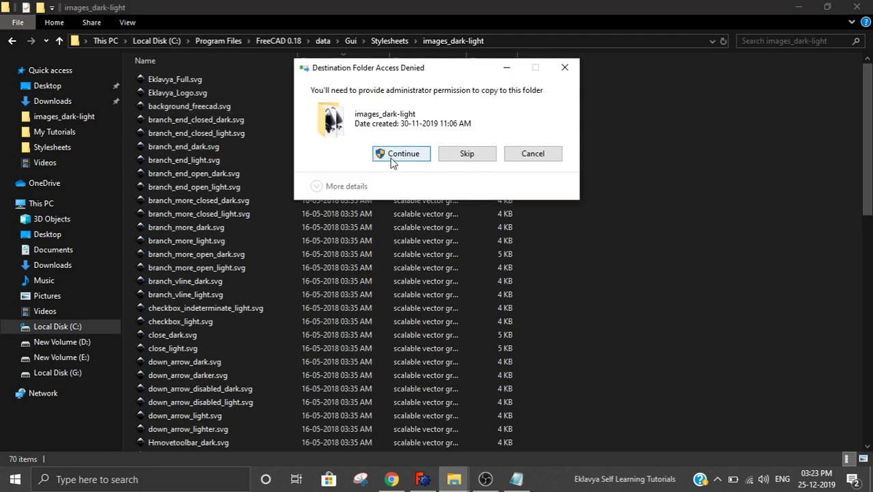
pyautogui.click(396, 154)
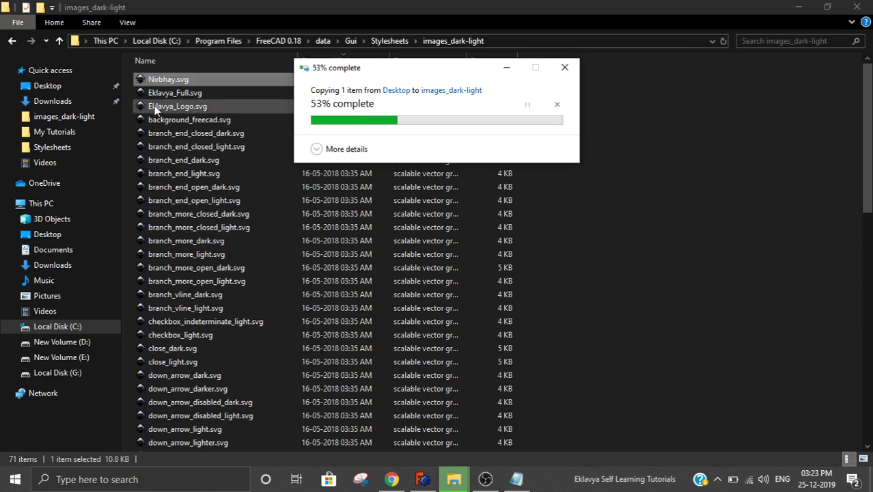
pyautogui.rightClick(176, 83)
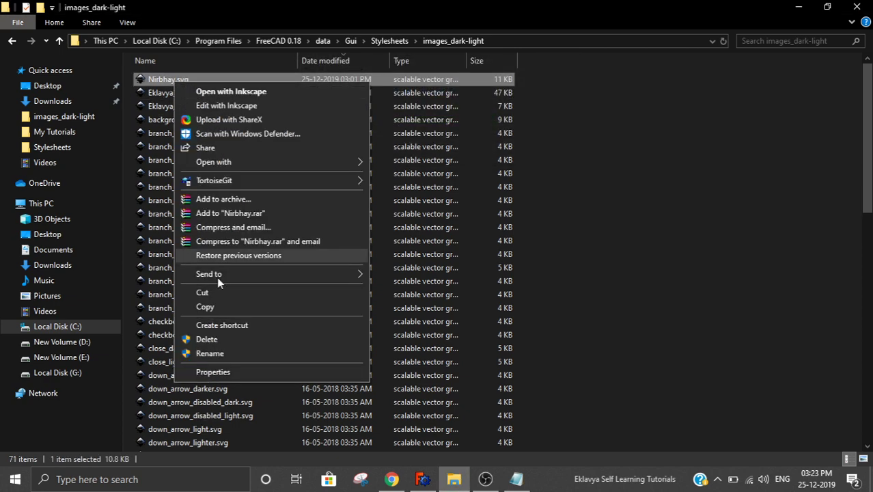
pyautogui.click(220, 353)
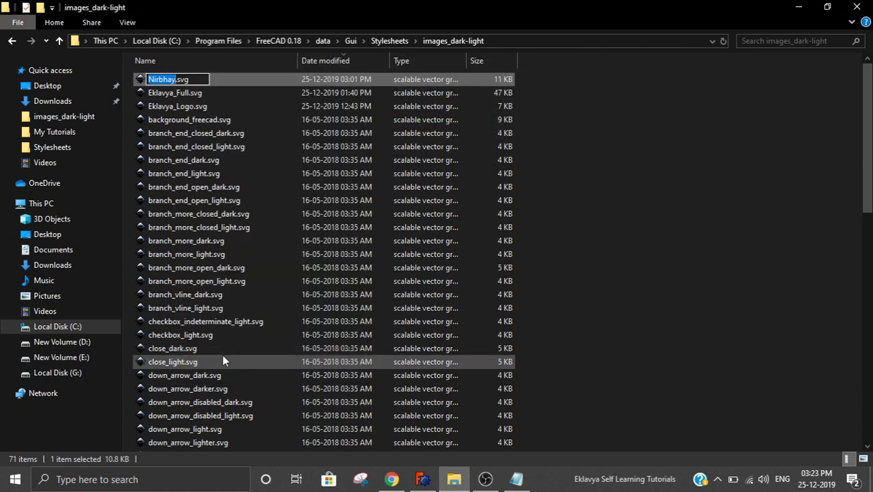
# Return to Stylesheets and open MyStyleSheet.qss
pyautogui.click(386, 41)
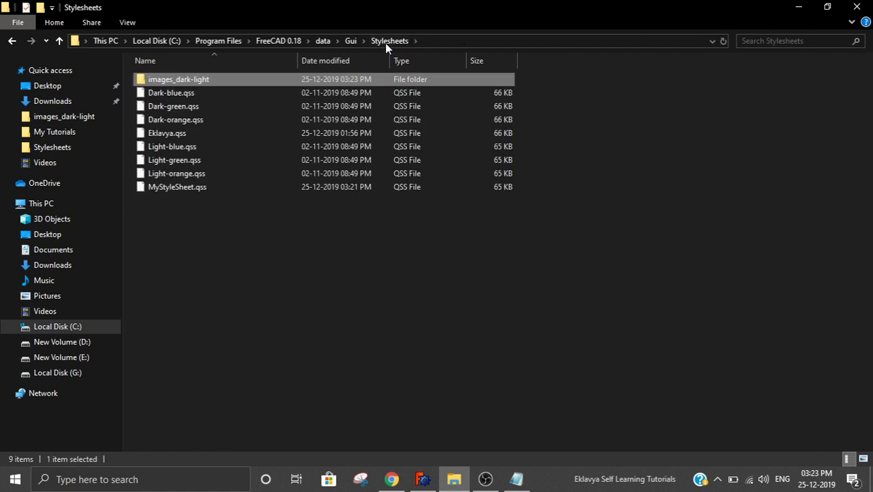
pyautogui.click(184, 189)
pyautogui.doubleClick(184, 189)
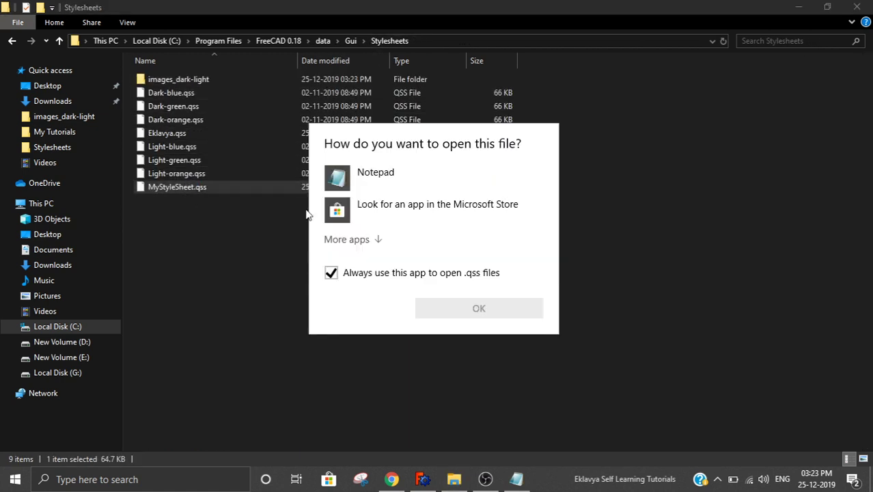
# Replace background_freecad with Nirbhay in the QMdiArea url of MyStyleSheet.qss and save it
pyautogui.click(532, 311)
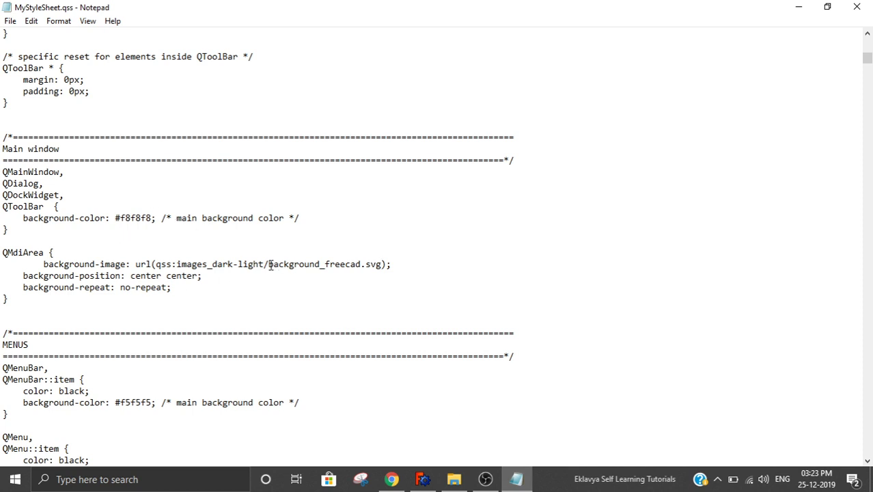
pyautogui.moveTo(268, 265); pyautogui.dragTo(320, 264)
pyautogui.moveTo(44, 265); pyautogui.dragTo(120, 264)
pyautogui.click(244, 249)
pyautogui.moveTo(268, 265); pyautogui.dragTo(361, 268)
pyautogui.write('Nirbhay')
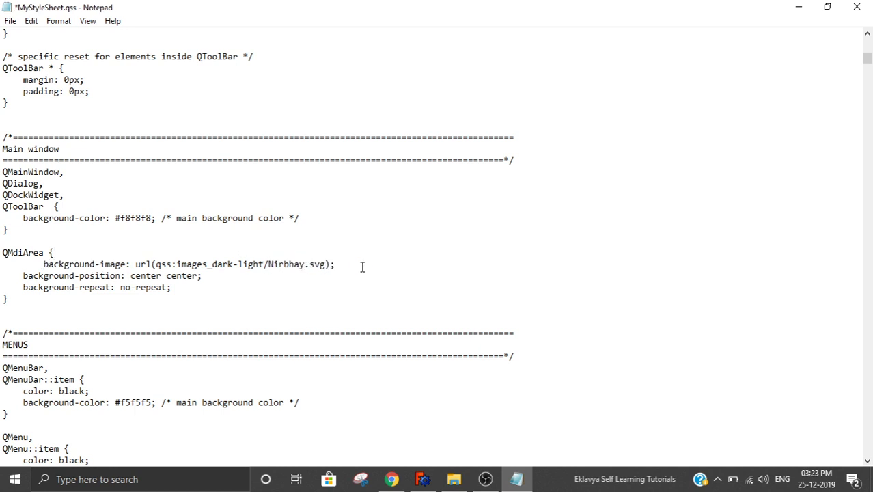
pyautogui.hotkey('ctrl', 's')
# Choose MyStyleSheet as FreeCAD's style sheet, apply it, and close the Preferences
pyautogui.click(423, 479)
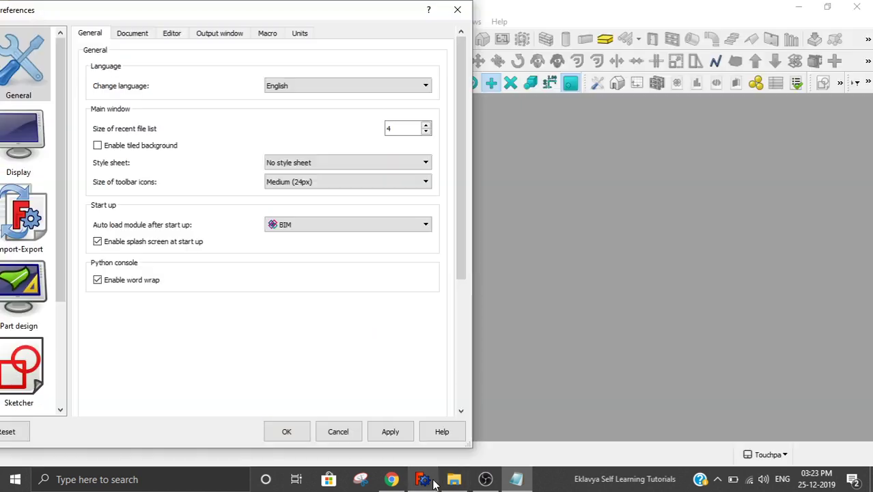
pyautogui.click(293, 165)
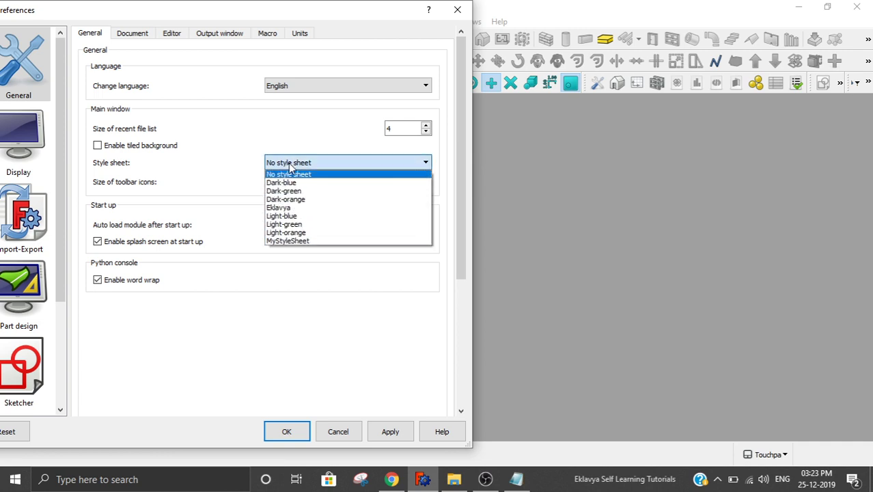
pyautogui.click(299, 240)
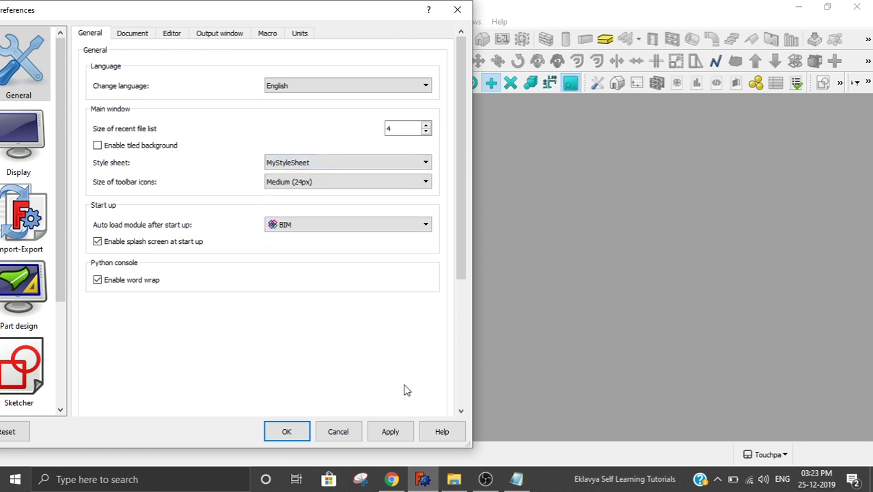
pyautogui.click(407, 429)
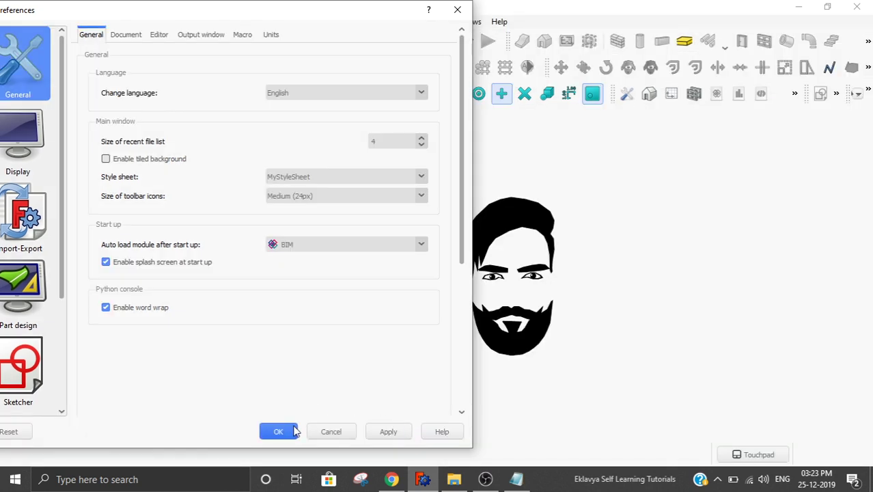
pyautogui.click(289, 431)
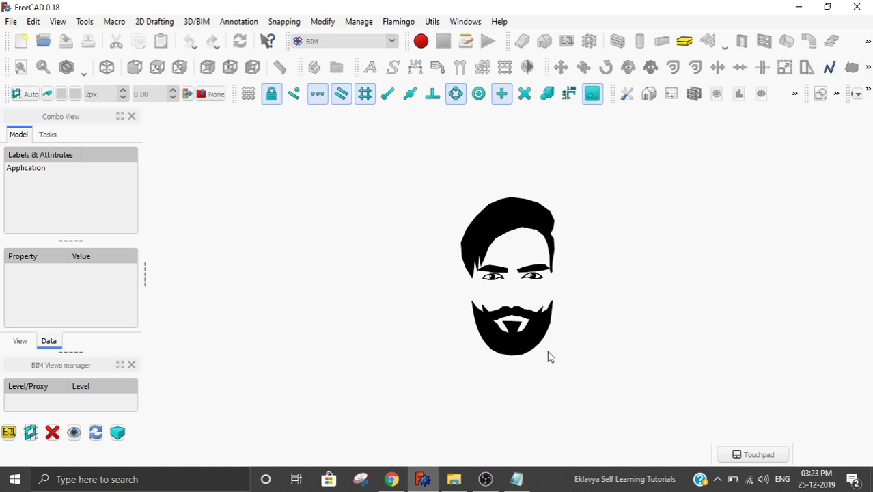
# Check the Nirbhay.svg QMdiArea url in MyStyleSheet.qss, then return to FreeCAD showing the face background
pyautogui.click(517, 478)
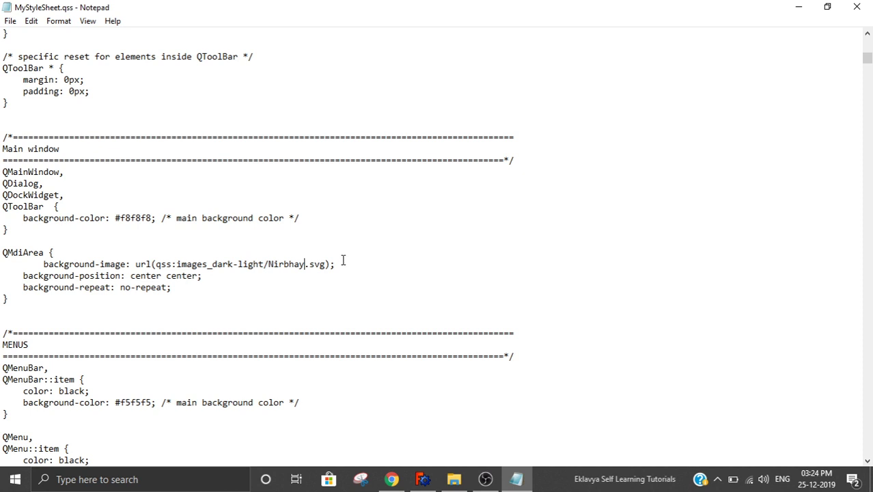
pyautogui.click(422, 479)
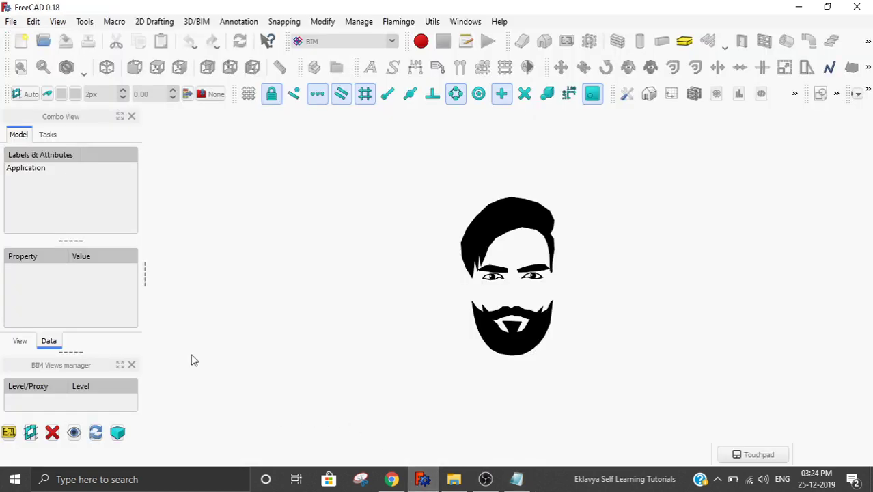
# Create a new Unnamed document with the Draft grid shown, zoomed out and tilted in perspective
pyautogui.click(21, 41)
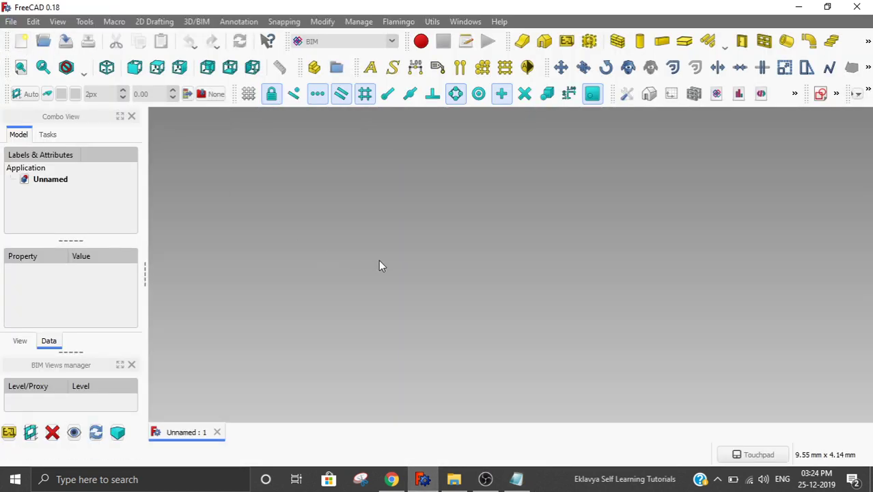
pyautogui.click(248, 93)
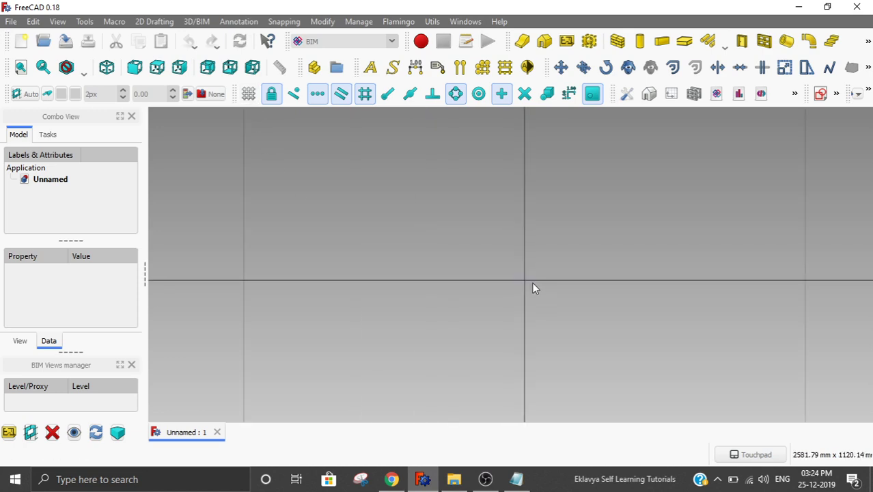
pyautogui.scroll(-15, 492, 280)
pyautogui.moveTo(450, 275); pyautogui.dragTo(365, 283, button='middle')
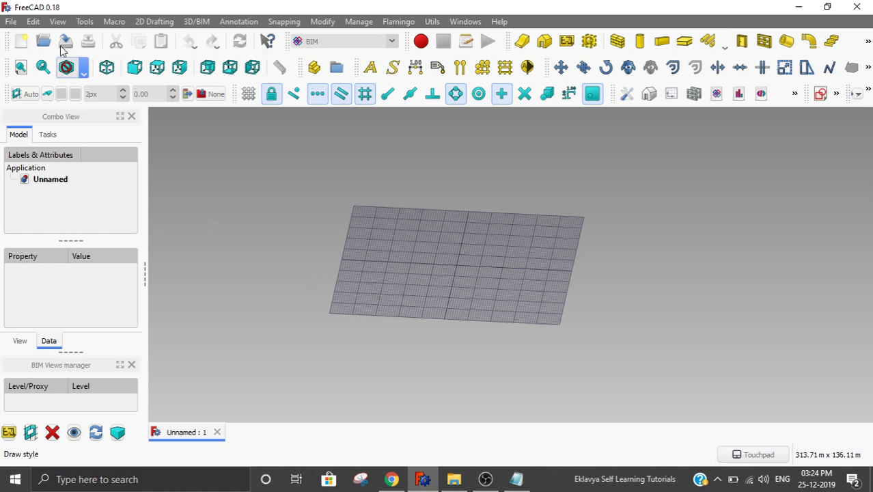
pyautogui.click(33, 22)
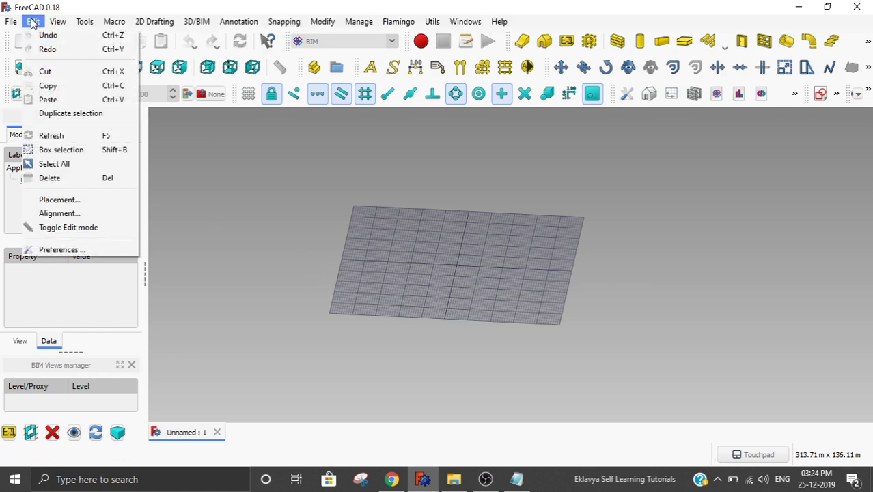
# Switch the 3D view background to Simple color in Display colour preferences and apply it
pyautogui.click(70, 250)
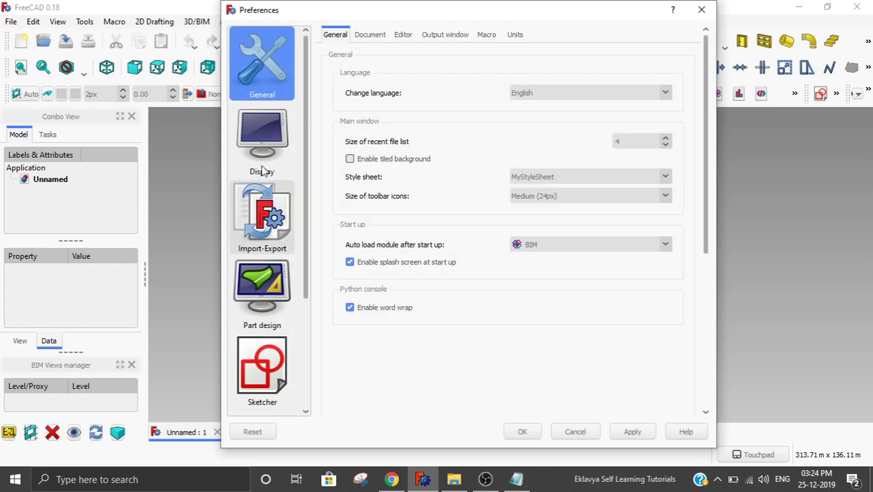
pyautogui.click(239, 128)
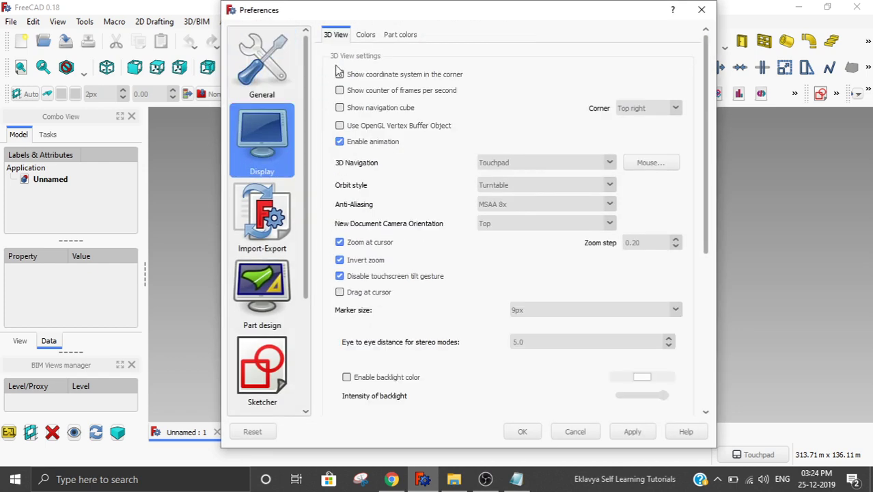
pyautogui.click(367, 35)
pyautogui.moveTo(424, 10); pyautogui.dragTo(197, 18)
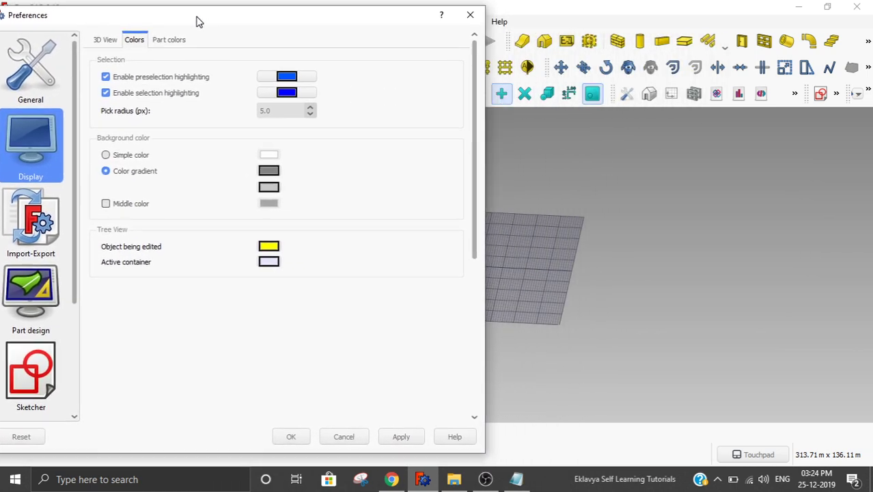
pyautogui.click(129, 156)
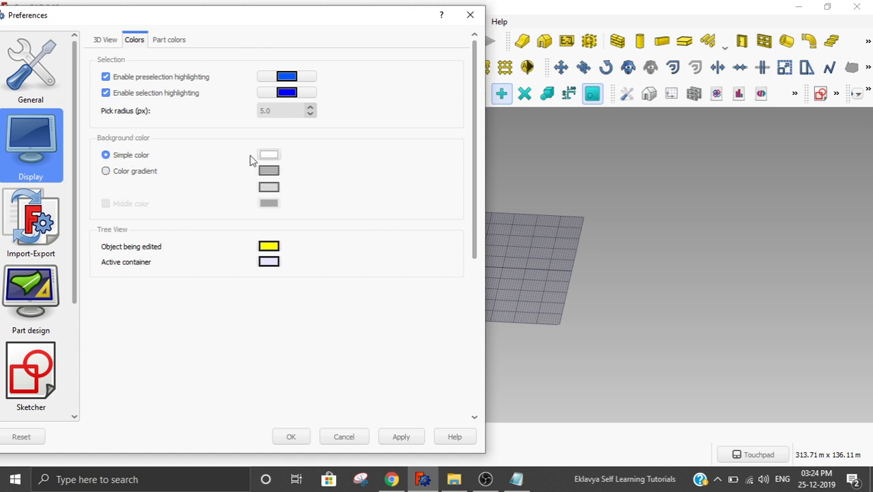
pyautogui.click(406, 437)
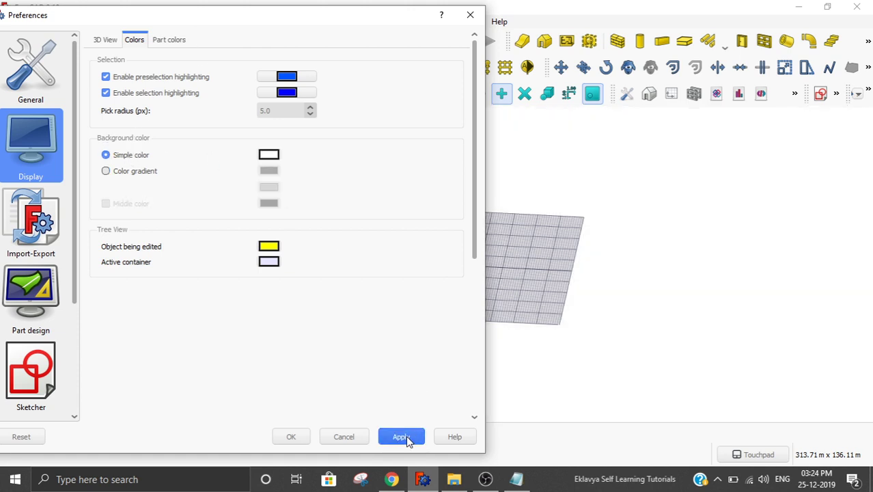
# Set the plain background colour to purple-blue #7b7dff and apply it
pyautogui.click(271, 155)
pyautogui.click(245, 176)
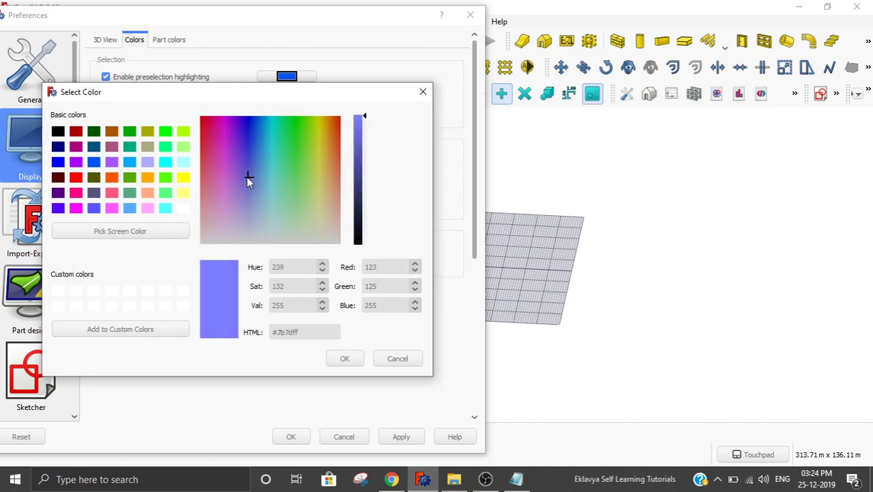
pyautogui.click(354, 360)
pyautogui.click(403, 437)
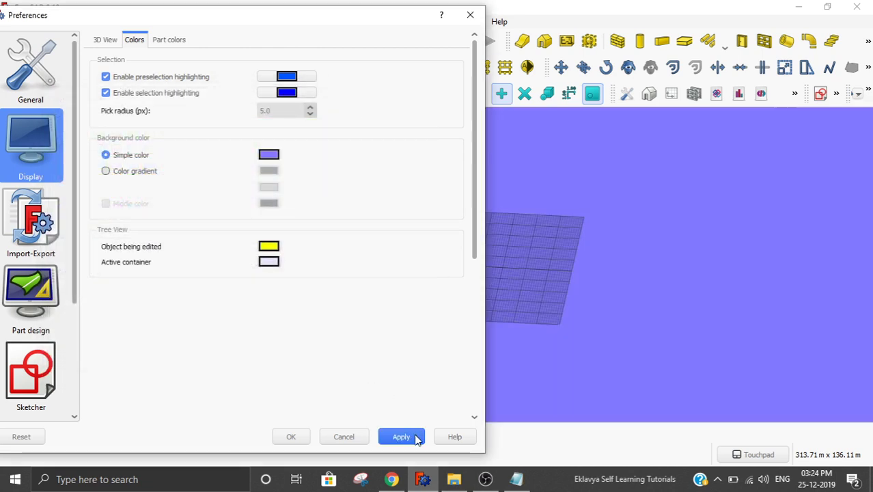
# Switch the background to Color gradient and apply it, adding then removing a middle colour
pyautogui.click(130, 174)
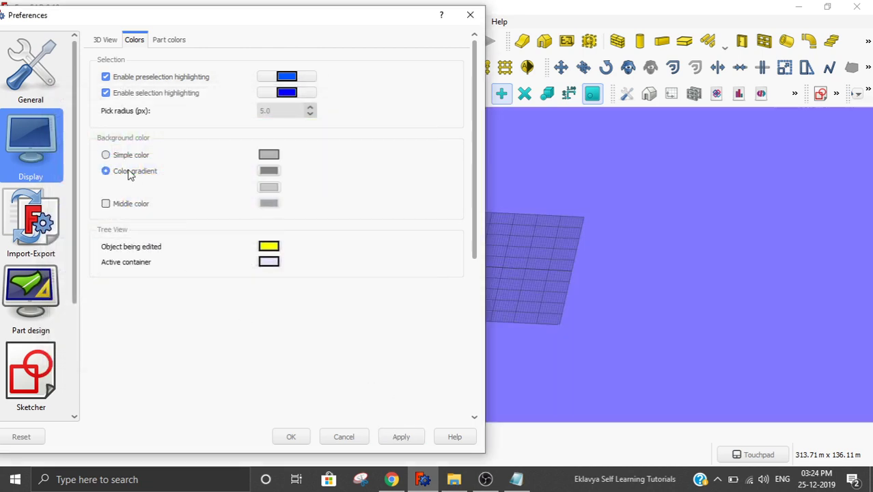
pyautogui.click(410, 440)
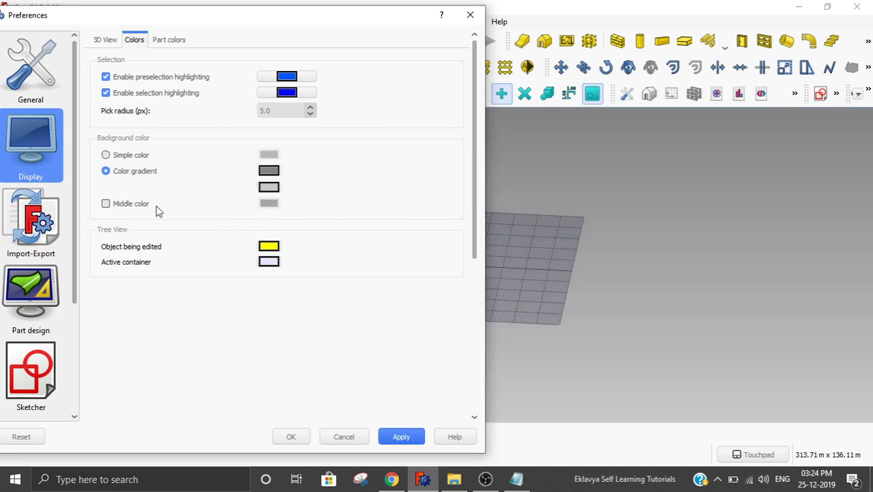
pyautogui.click(106, 203)
pyautogui.click(139, 207)
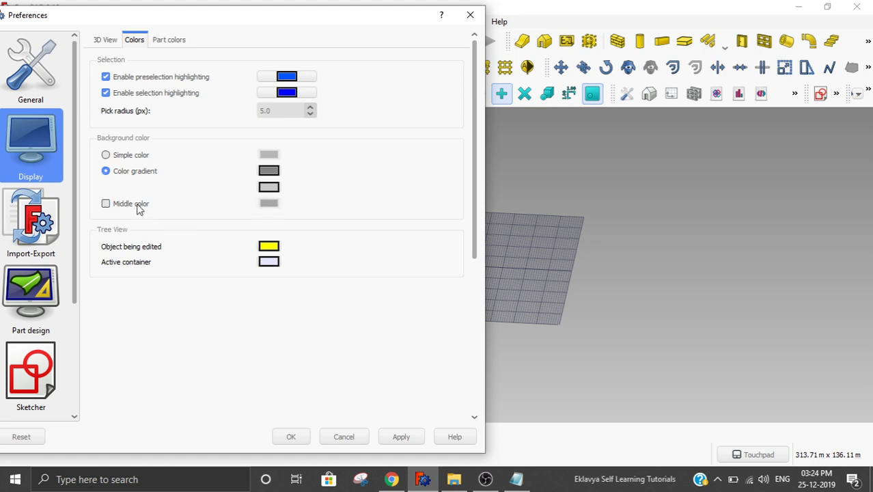
# Set the gradient from dark brown #743a00 to bright orange #fe7f00 and apply it
pyautogui.click(271, 172)
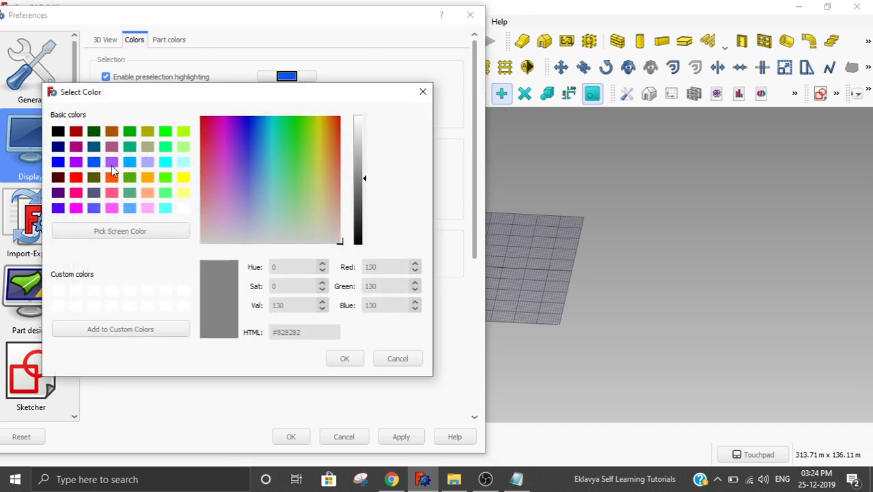
pyautogui.click(111, 132)
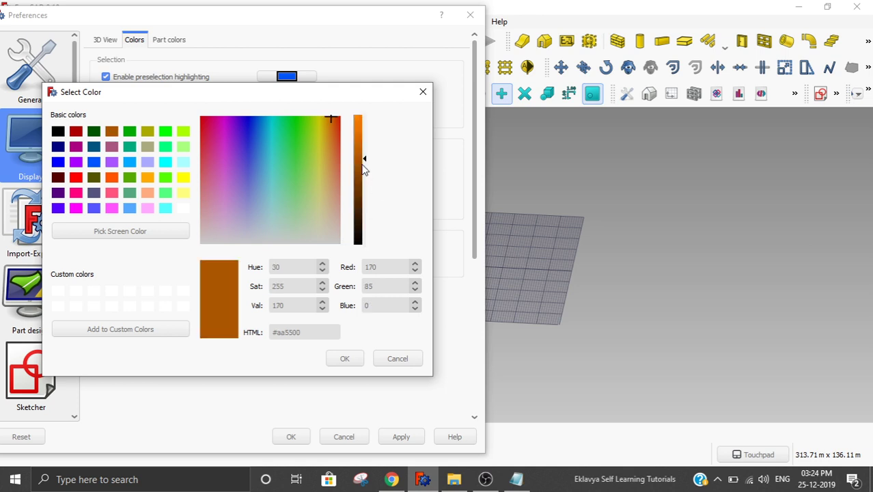
pyautogui.moveTo(366, 160); pyautogui.dragTo(364, 189)
pyautogui.click(345, 358)
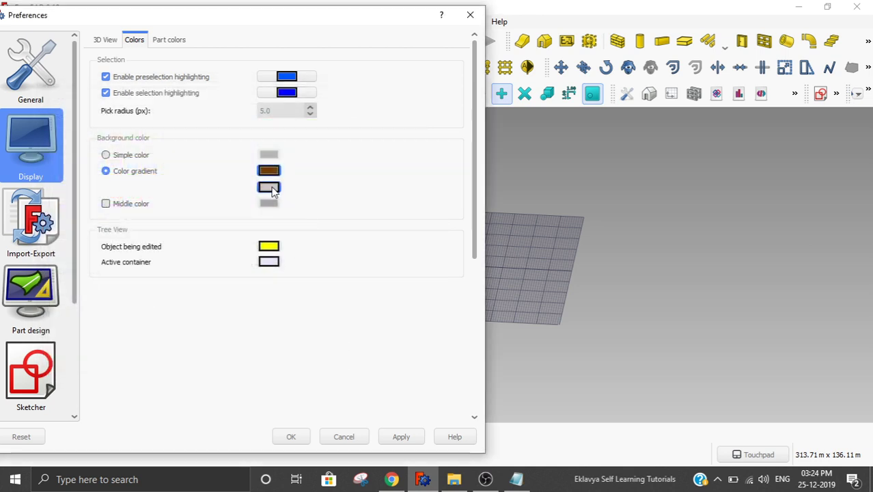
pyautogui.click(271, 189)
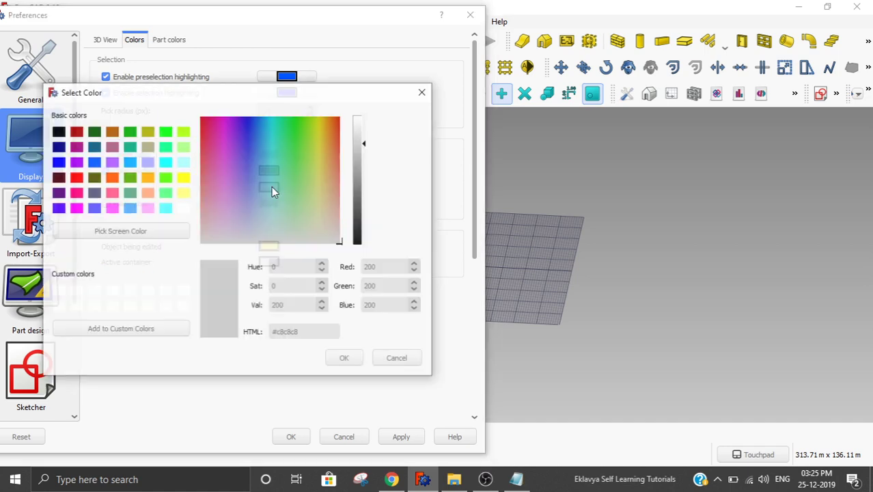
pyautogui.click(114, 132)
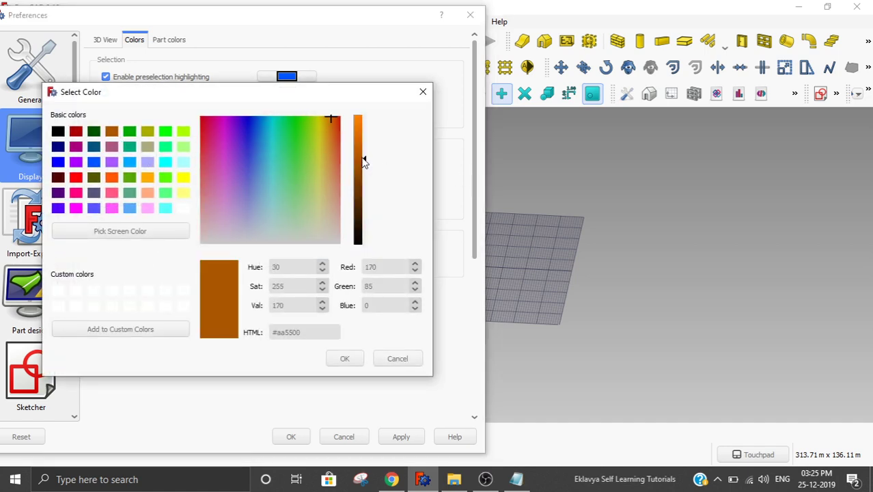
pyautogui.moveTo(364, 161); pyautogui.dragTo(367, 121)
pyautogui.click(345, 358)
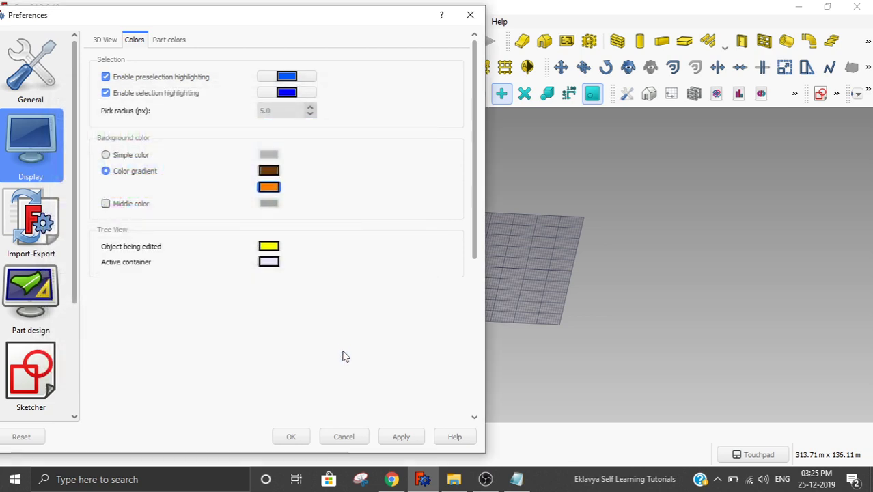
pyautogui.click(401, 437)
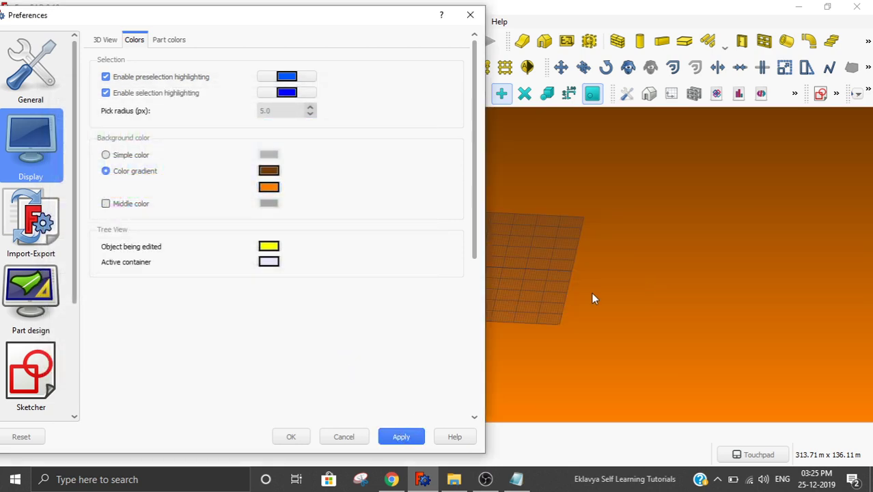
# Set the gradient's first colour to black and its second to mid grey, then apply
pyautogui.click(268, 170)
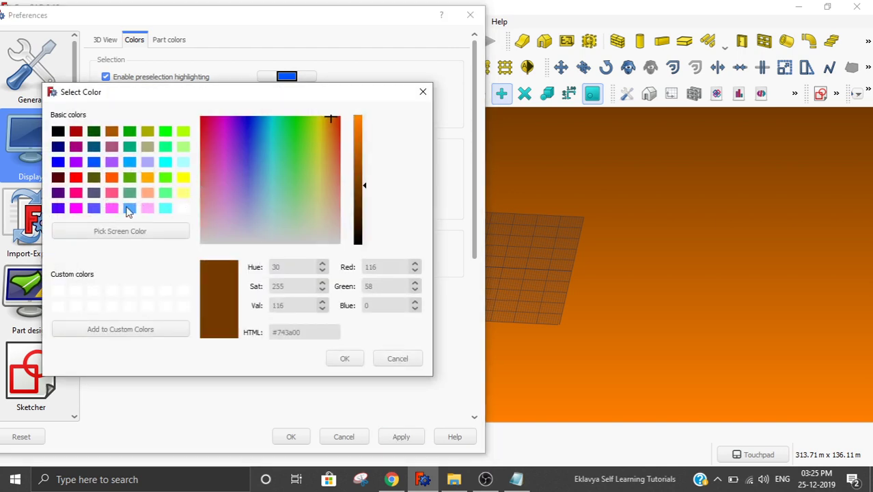
pyautogui.click(56, 133)
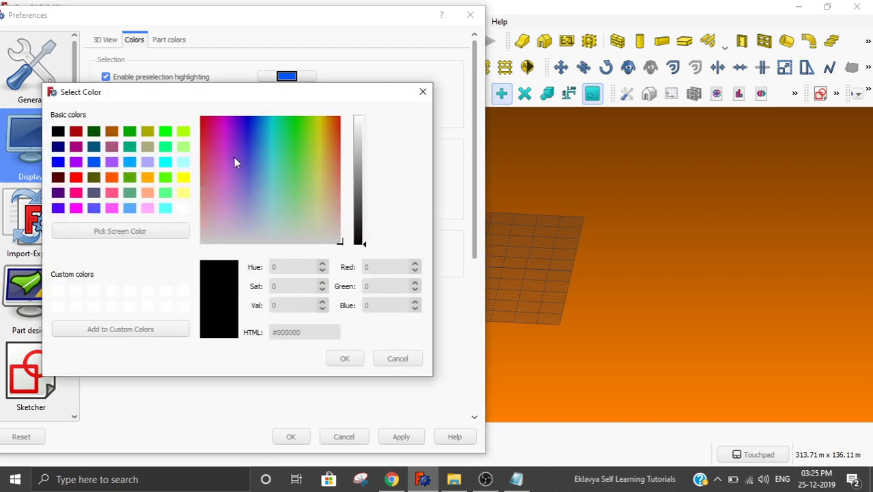
pyautogui.click(345, 358)
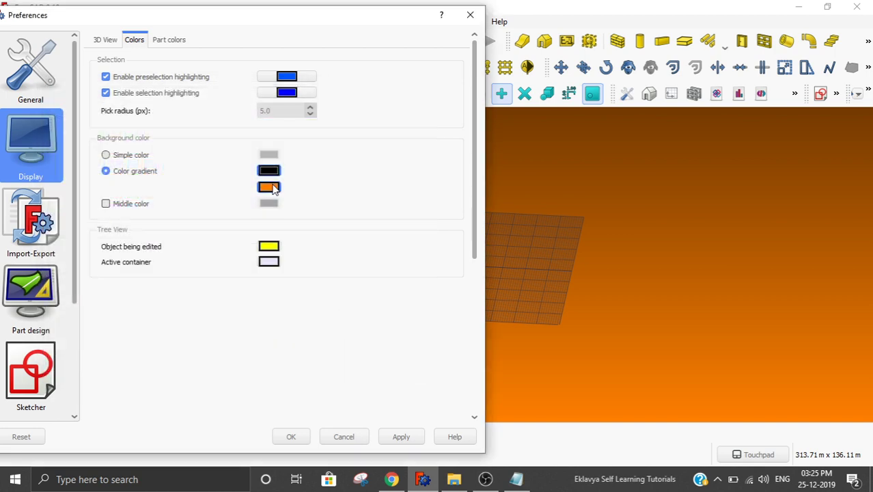
pyautogui.click(272, 190)
pyautogui.click(57, 132)
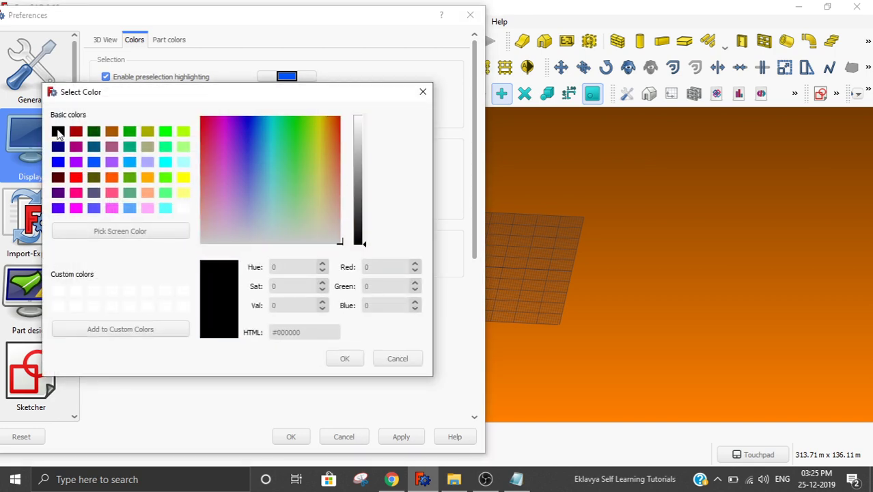
pyautogui.moveTo(362, 241); pyautogui.dragTo(362, 180)
pyautogui.click(345, 358)
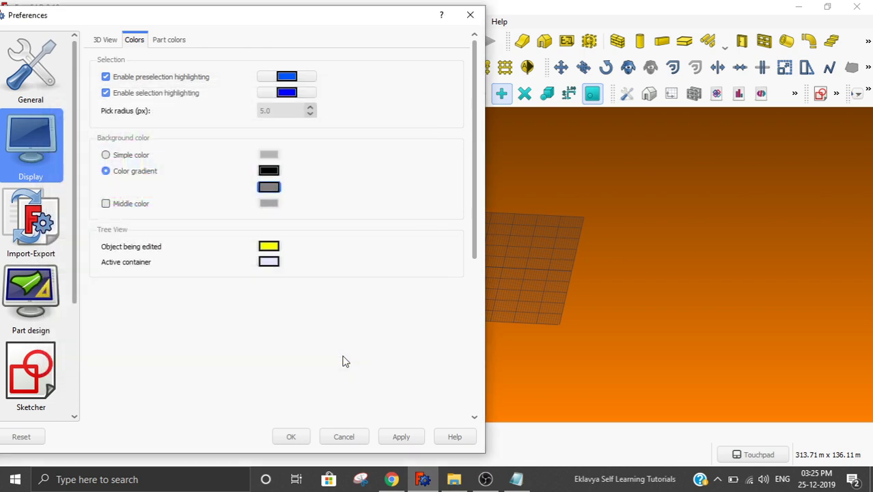
pyautogui.click(399, 436)
# Close the Preferences, tilt the grid view, and close the Unnamed document
pyautogui.click(289, 437)
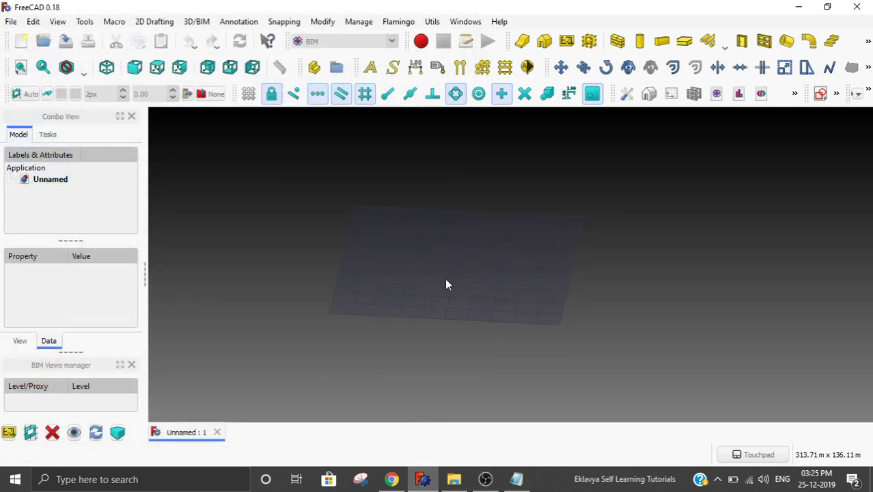
pyautogui.moveTo(446, 284); pyautogui.dragTo(428, 299, button='middle')
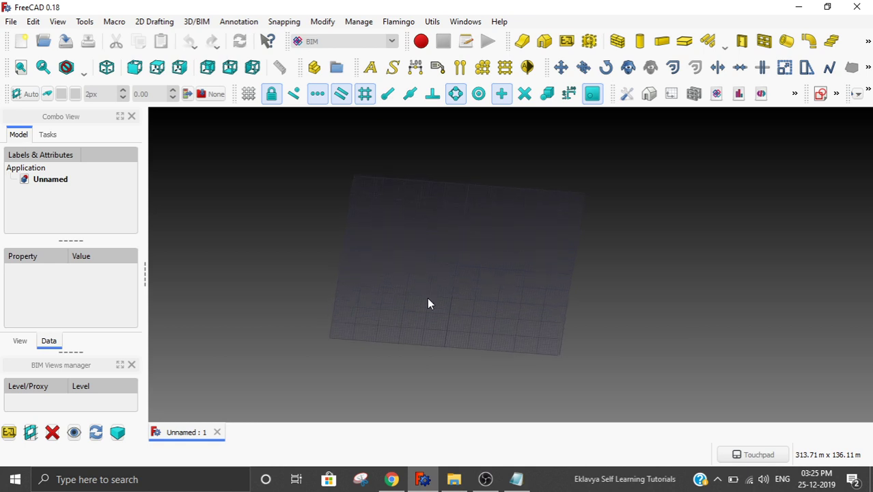
pyautogui.click(216, 432)
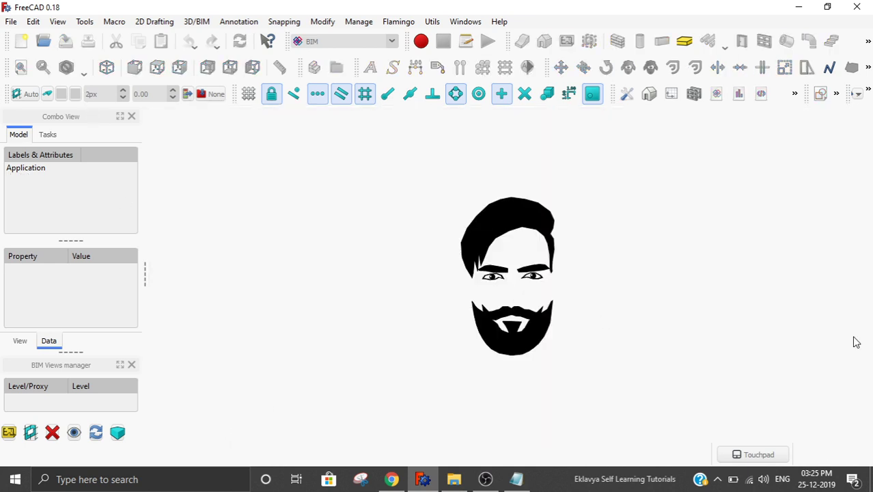